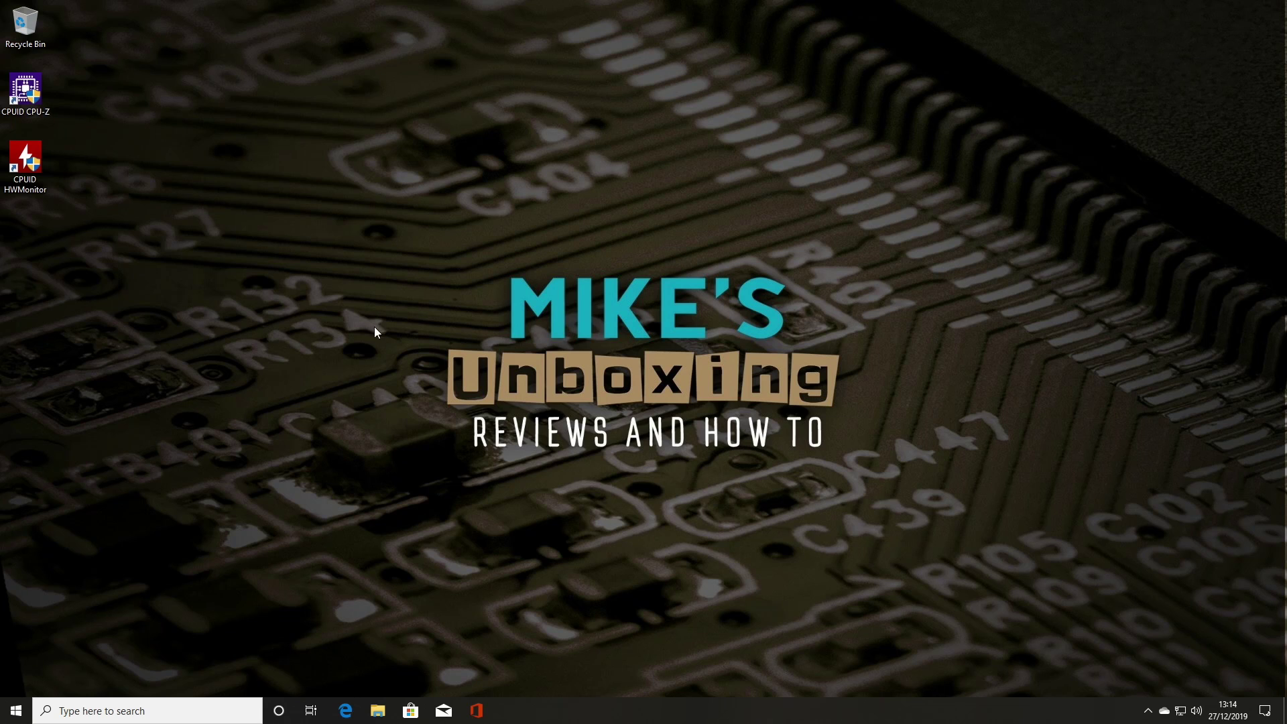
Step: In Edge, search 'x570 tuf gaming plus', open the ASUS TUF GAMING X570-PLUS product page, and maximize the window
click(345, 711)
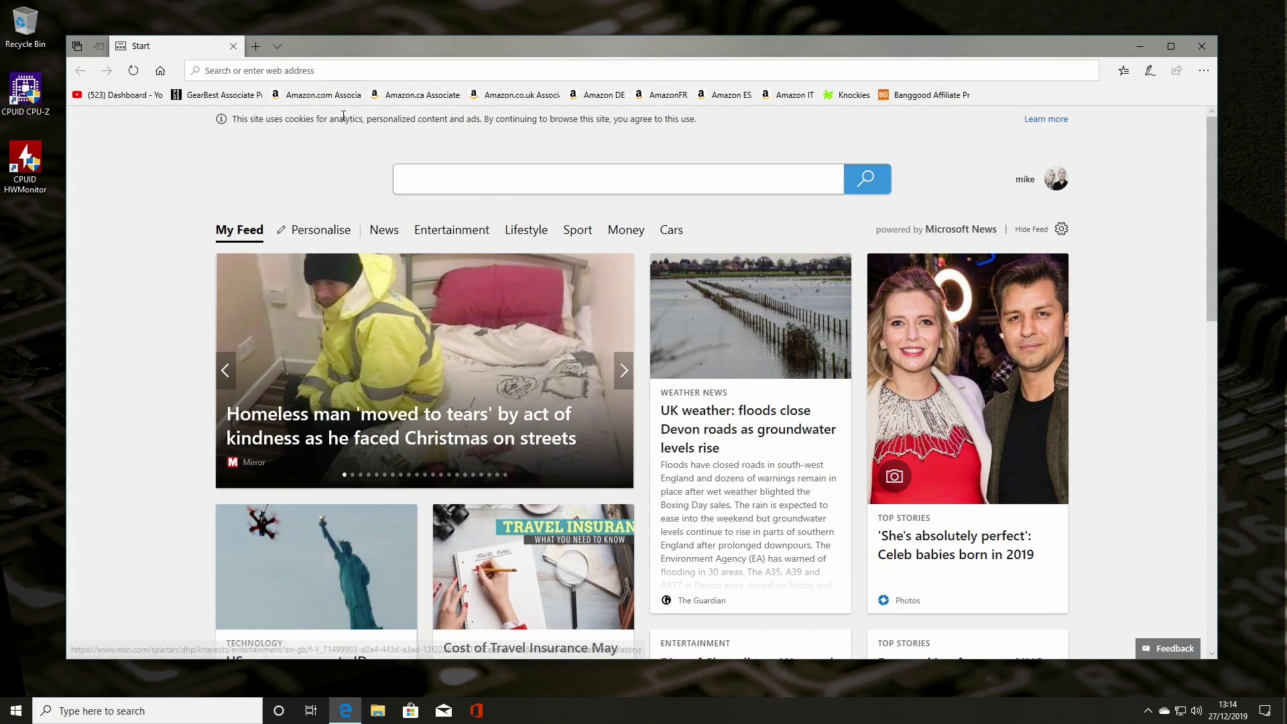
text(x570 tuf)
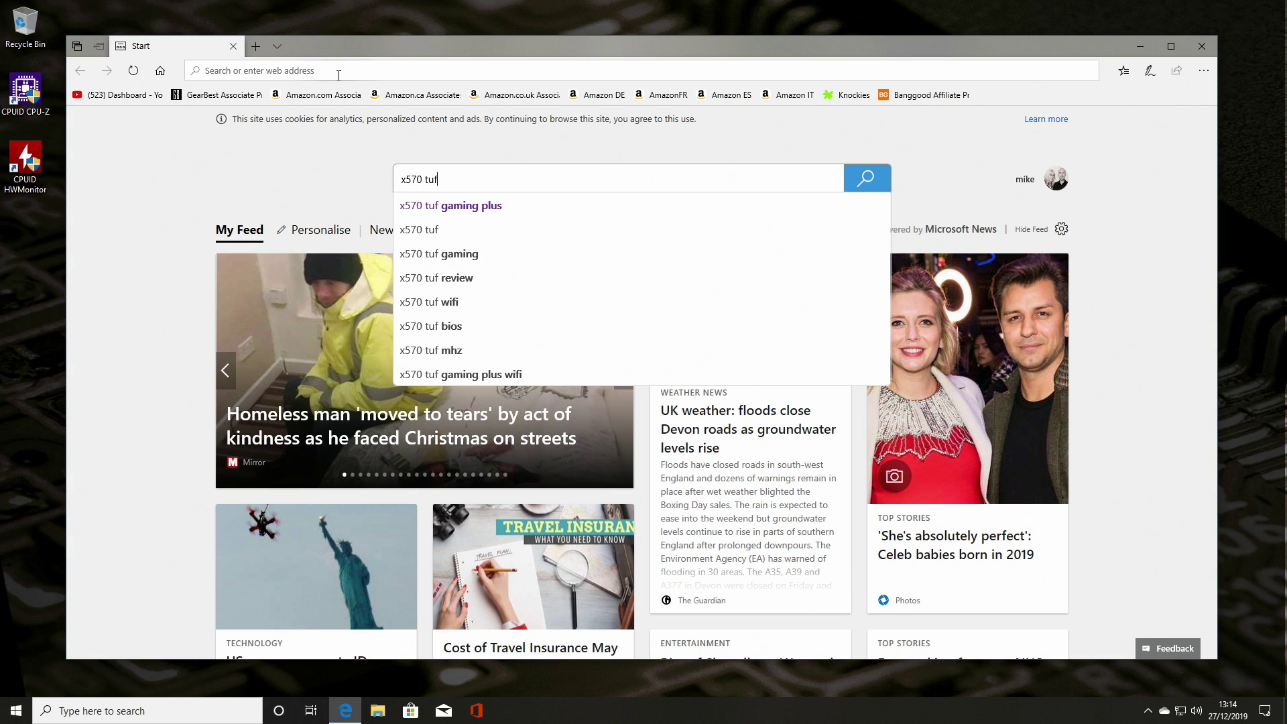
click(447, 206)
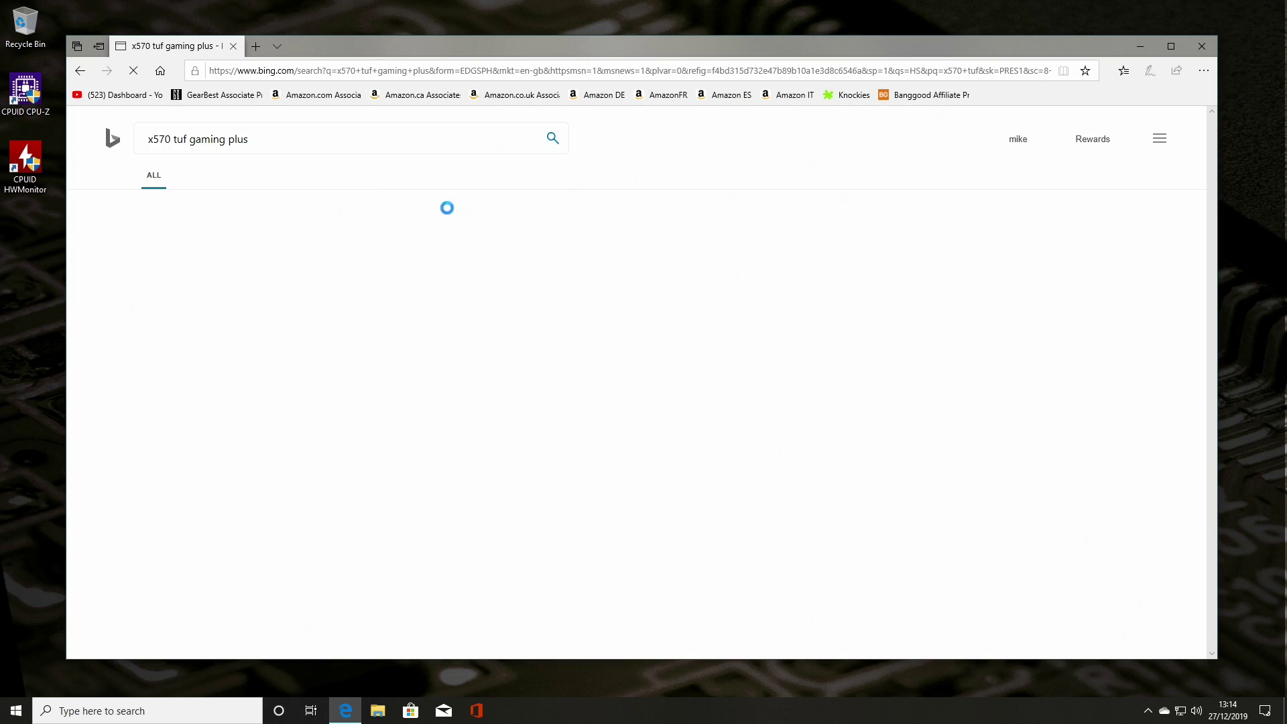
click(243, 473)
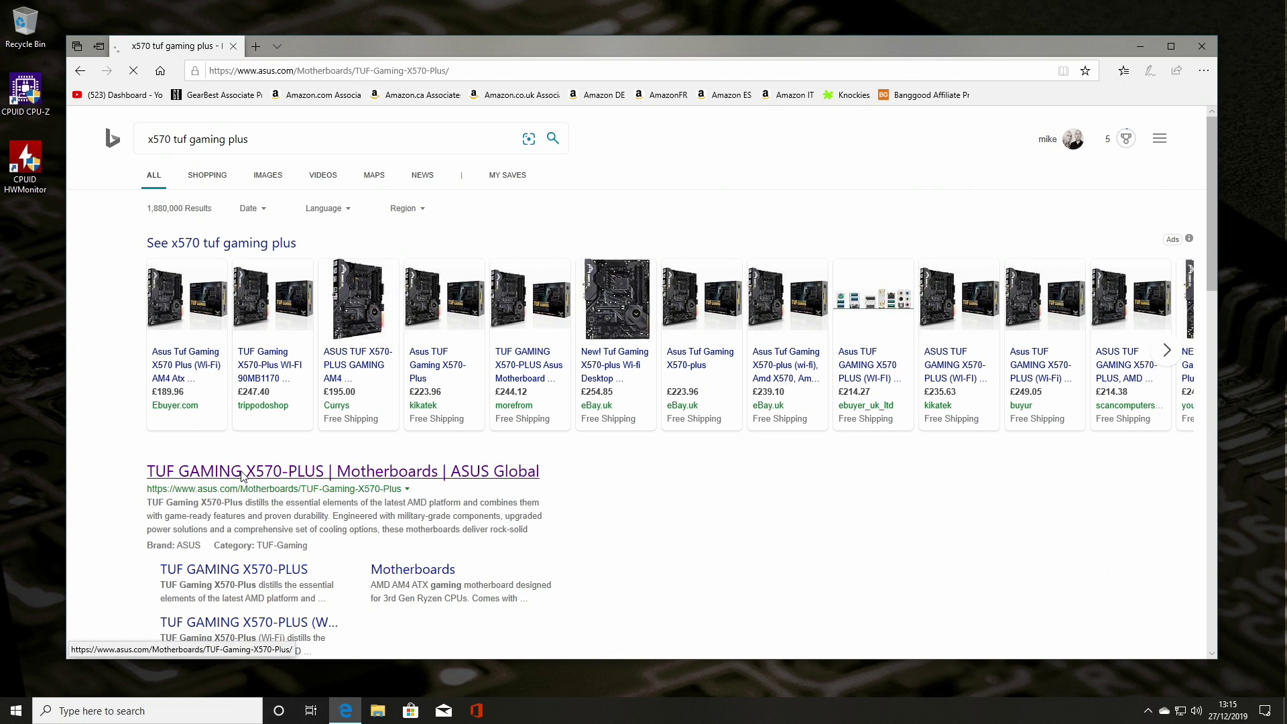
click(1170, 46)
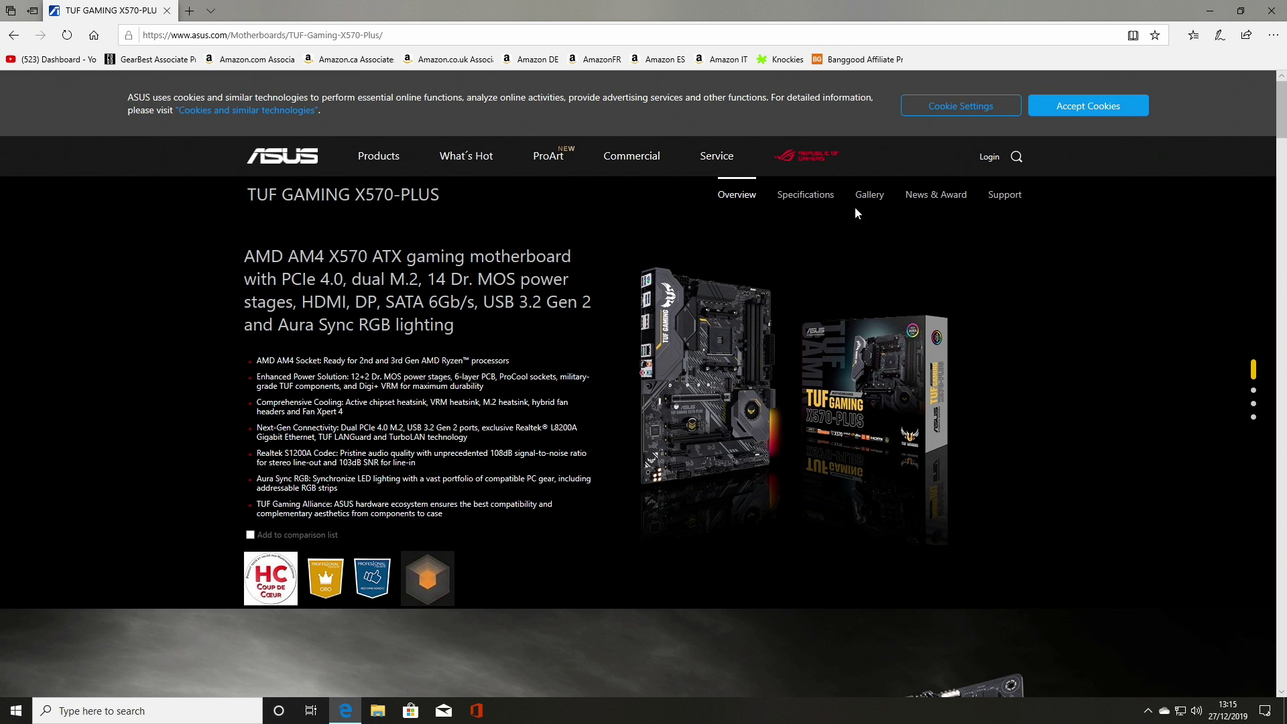
Step: Go through Support, CPU / Memory Support and Memory / Device Support to the Memory_QVL_3rd_Gen_AMD_Ryzen_Processors_X570 PDF
click(1003, 199)
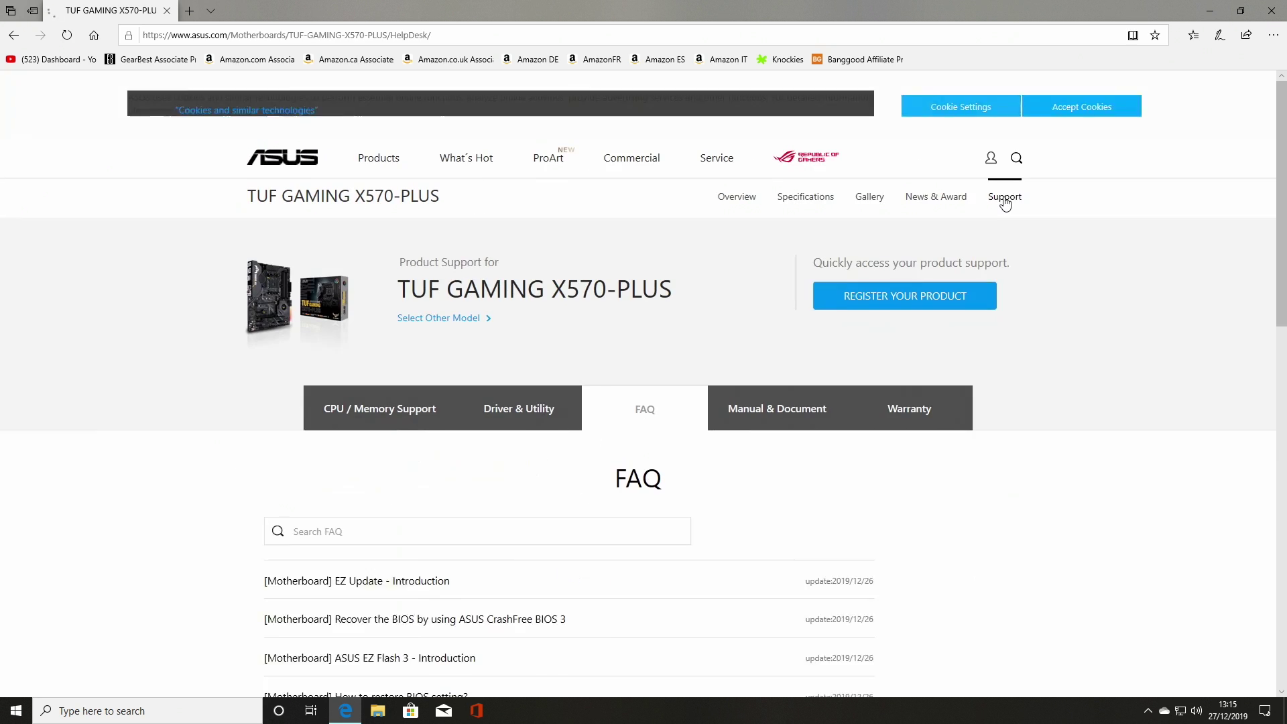
scroll(597, 361, down, 2)
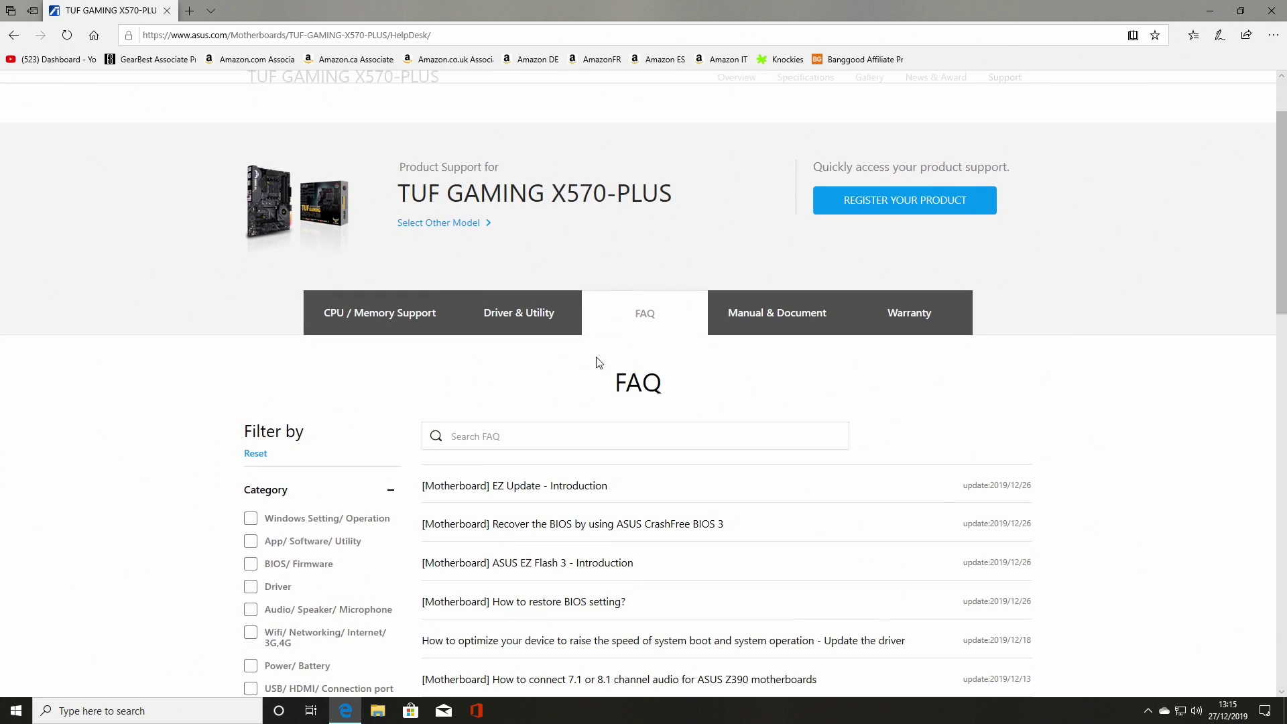
click(402, 319)
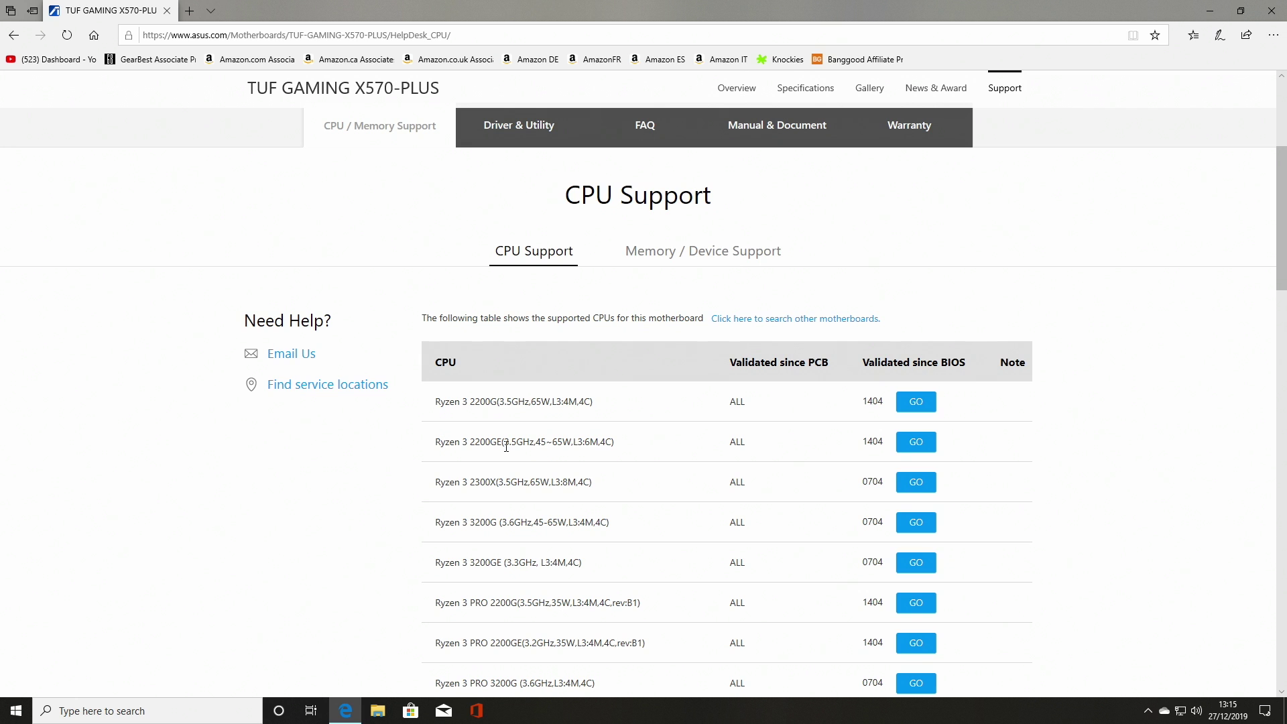
scroll(506, 445, down, 2)
scroll(506, 445, up, 4)
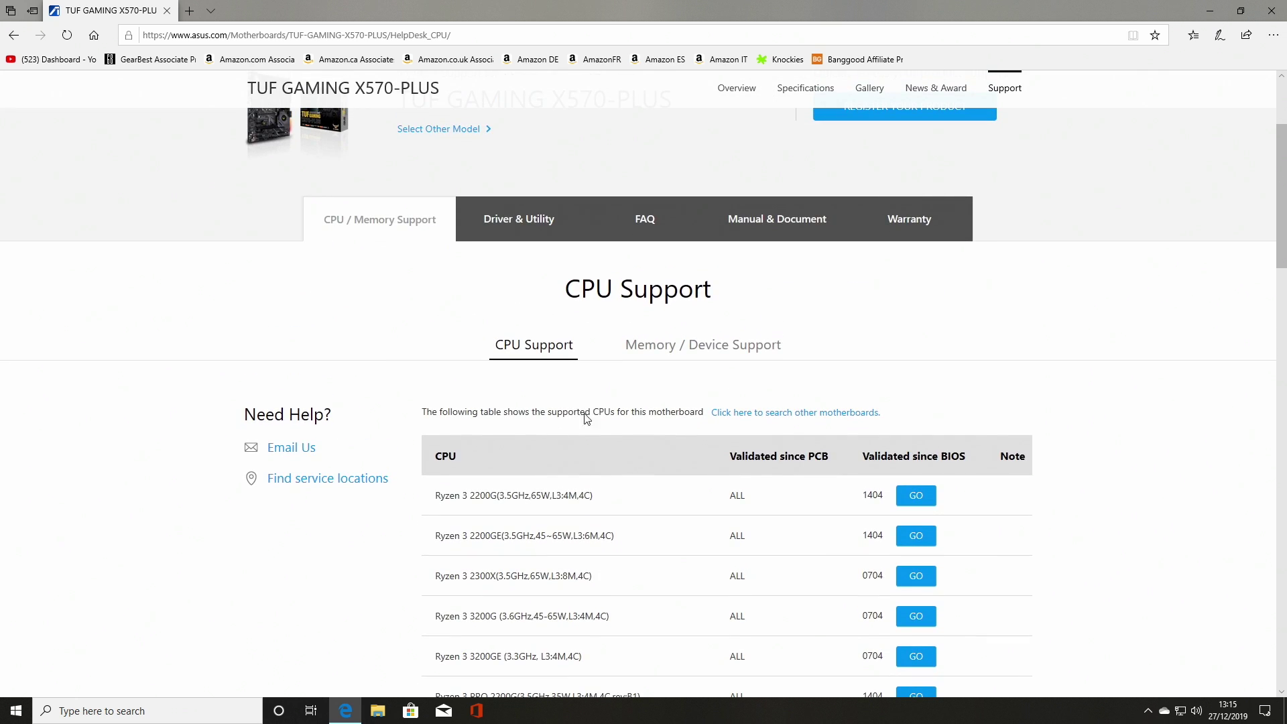
click(681, 350)
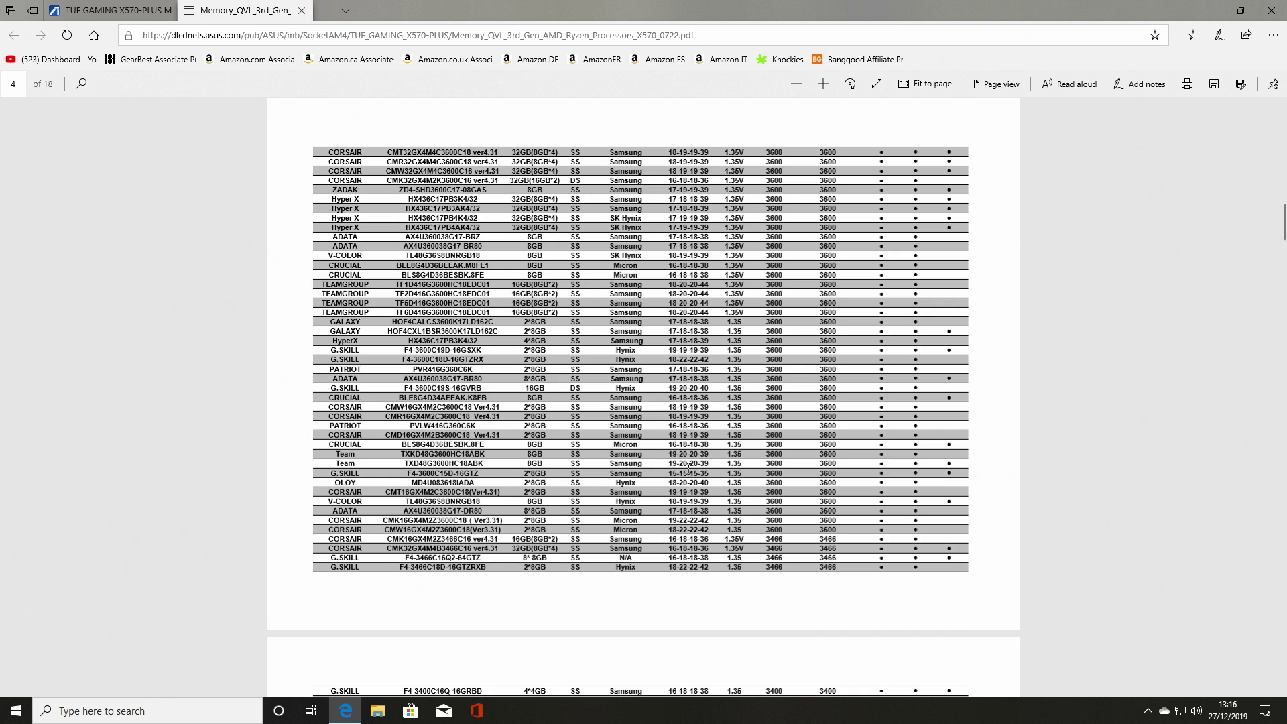
scroll(682, 520, down, 1)
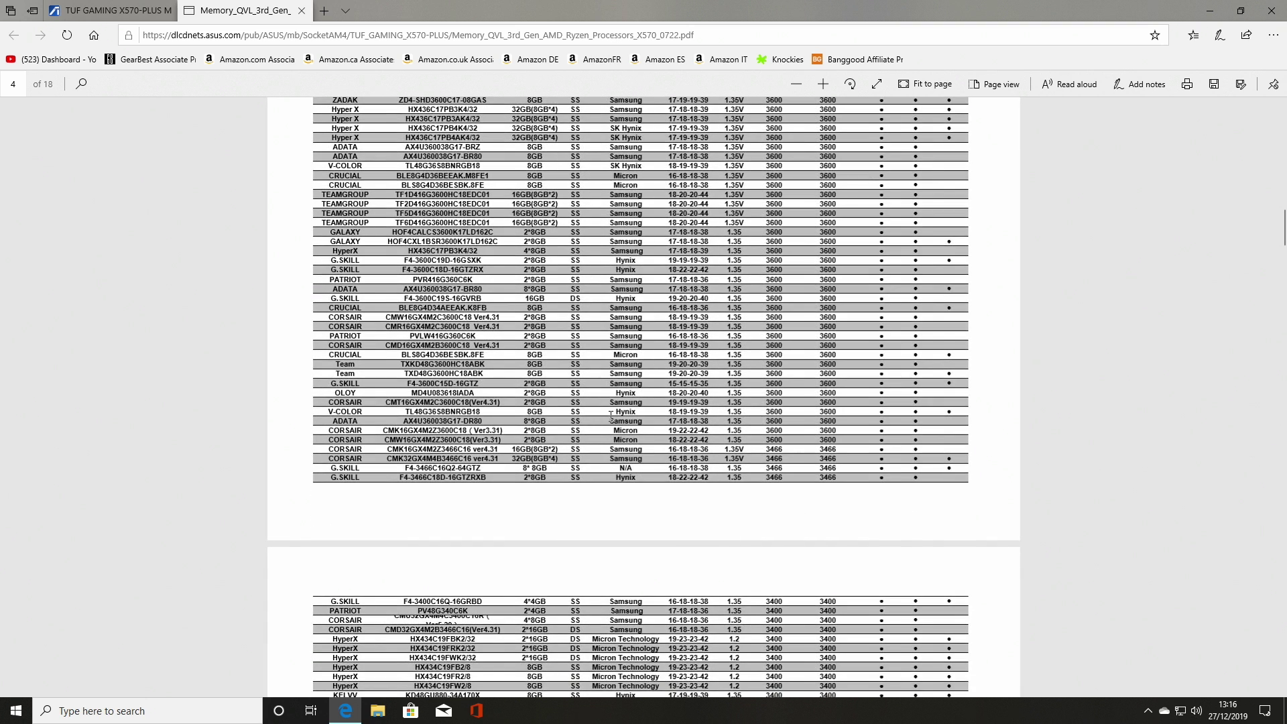
scroll(610, 417, up, 2)
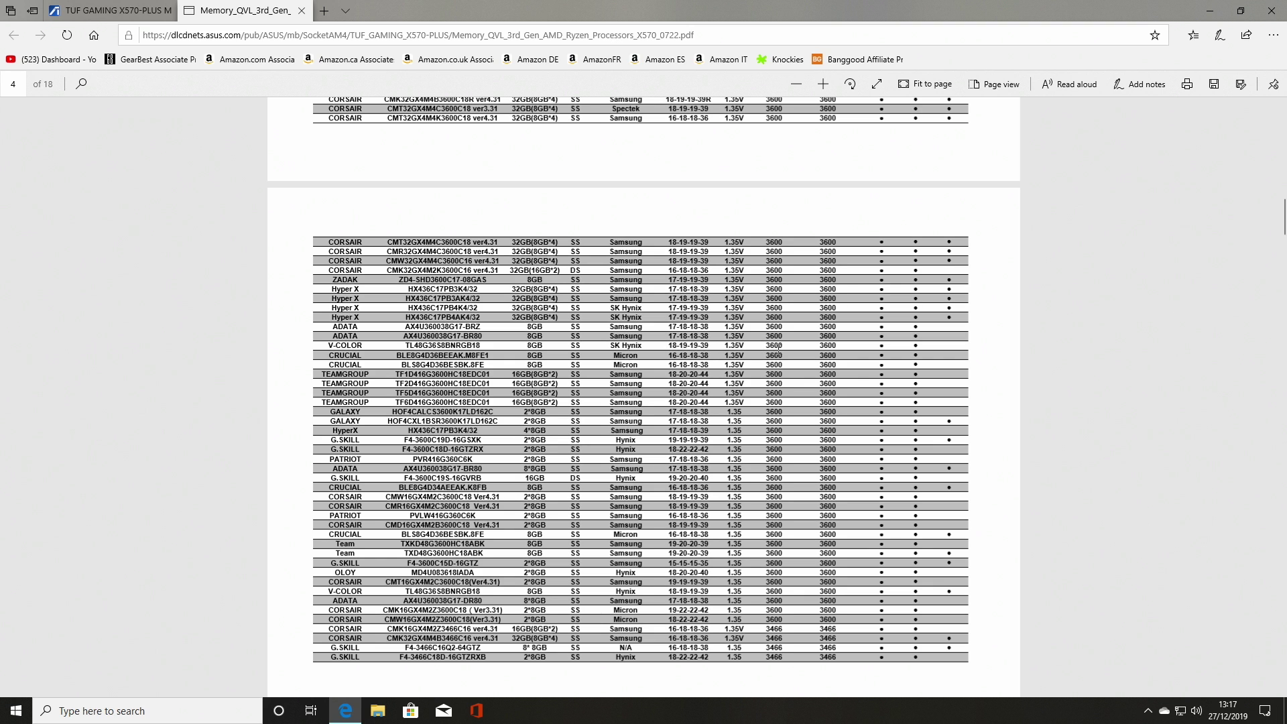
scroll(769, 417, down, 2)
scroll(685, 415, up, 2)
scroll(387, 315, up, 15)
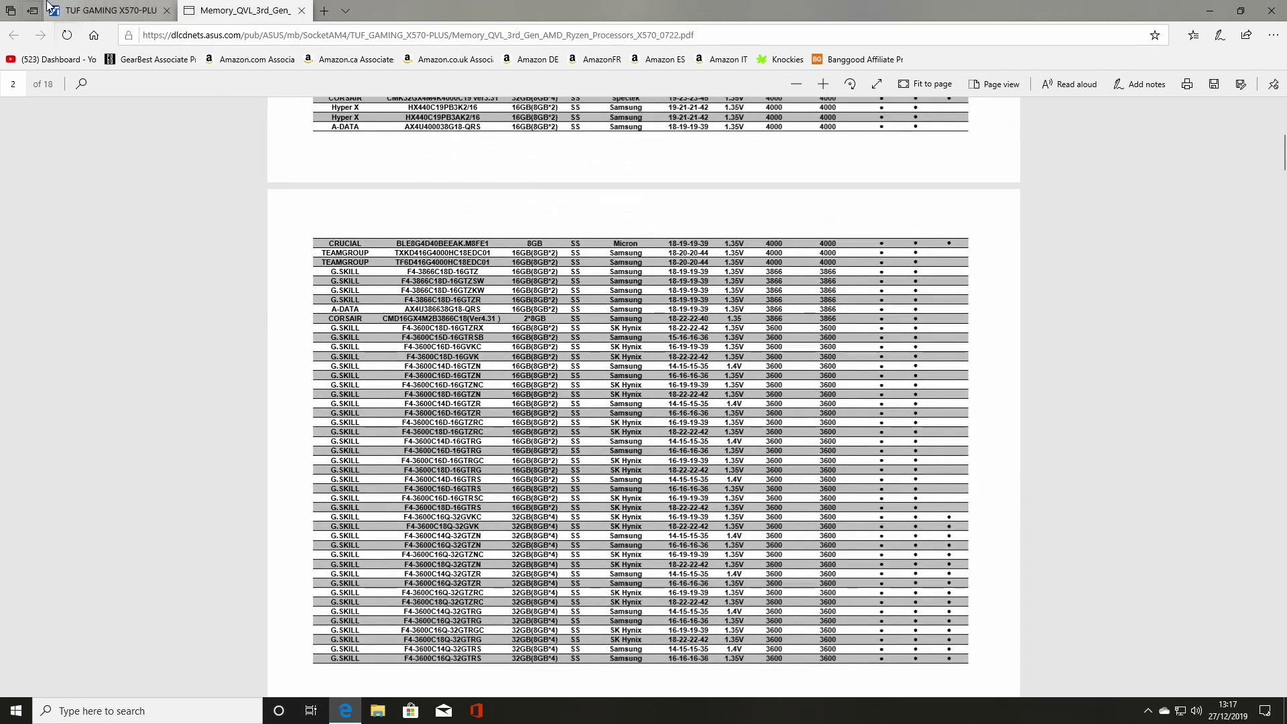
Step: Return to the TUF GAMING tab and show Driver & Utility's BIOS & FIRMWARE downloads, topped by 1405
click(87, 14)
scroll(402, 328, up, 4)
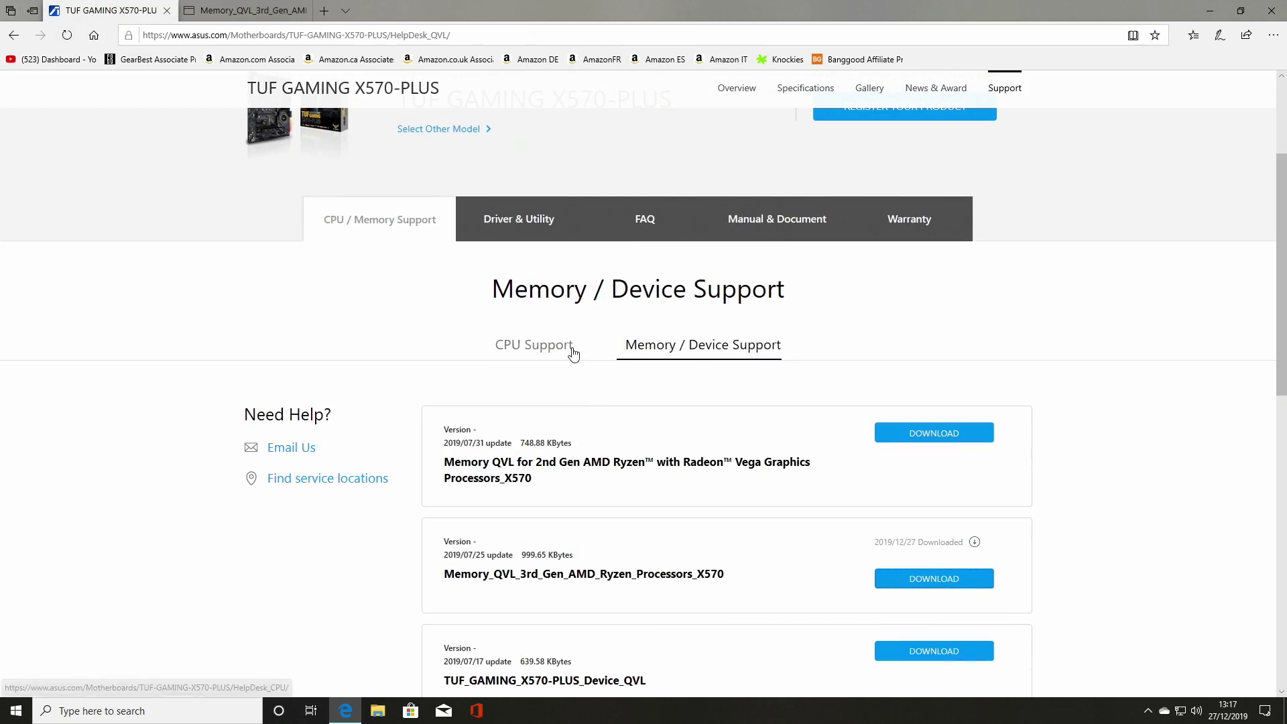
click(516, 218)
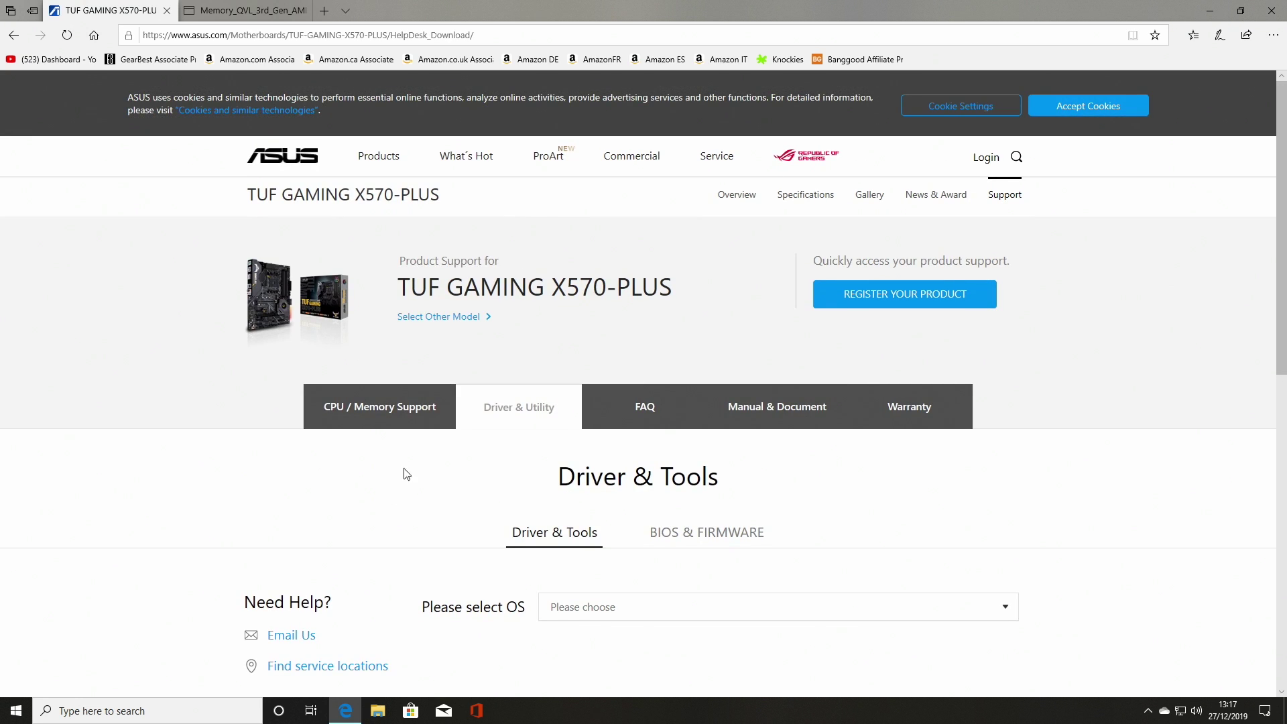
scroll(404, 480, down, 3)
click(695, 356)
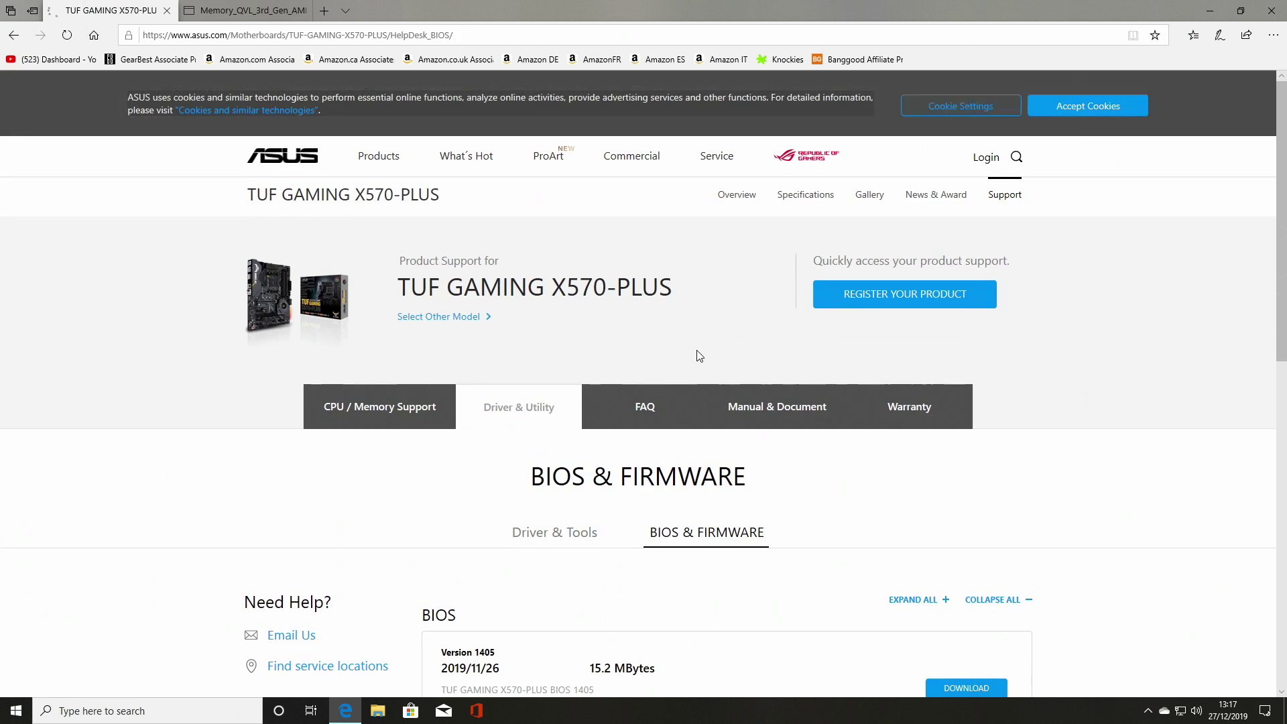
Step: Launch CPU-Z via a 'cpuid' search, move it left, and check its Mainboard tab showing BIOS 1005
click(182, 709)
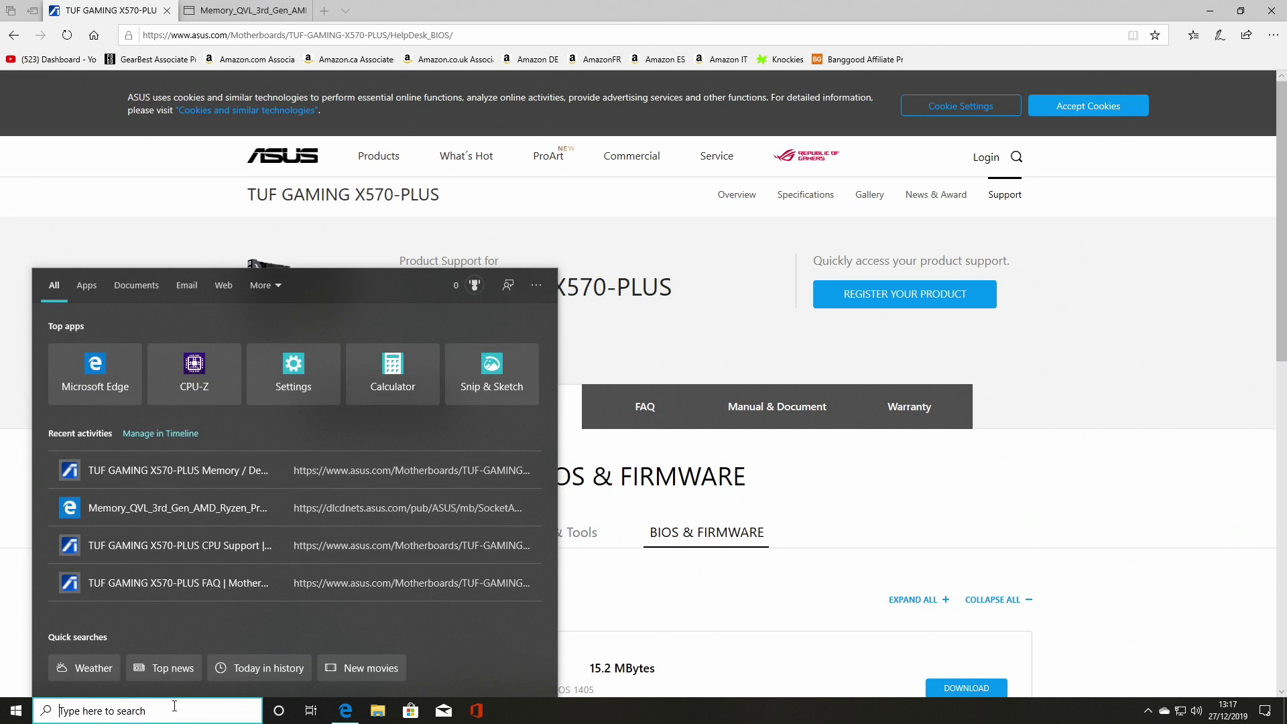
text(cpuid)
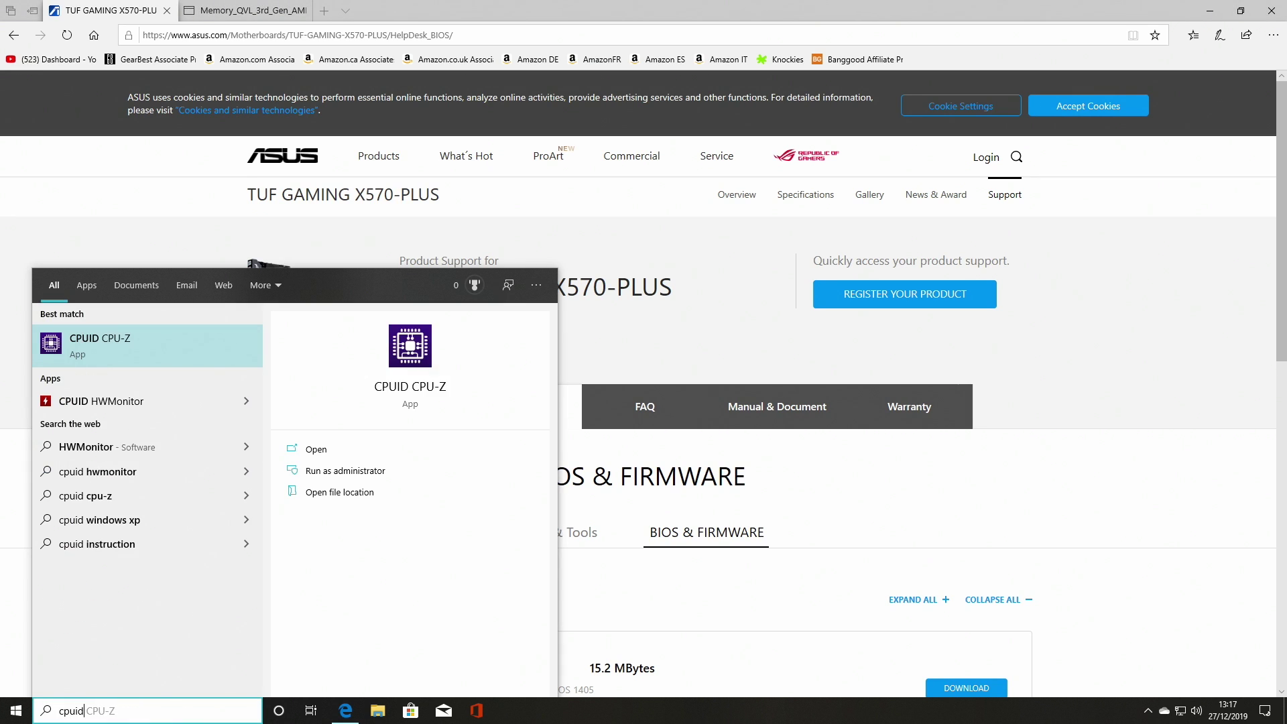
click(410, 349)
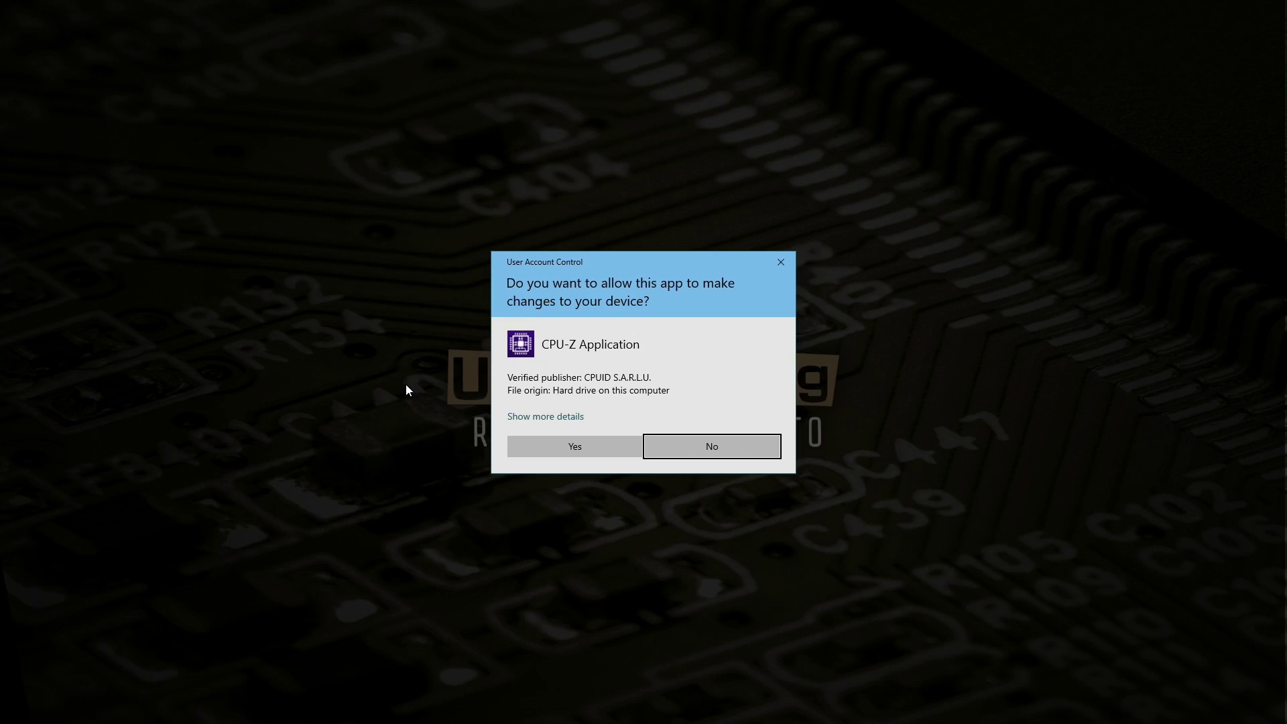
click(537, 449)
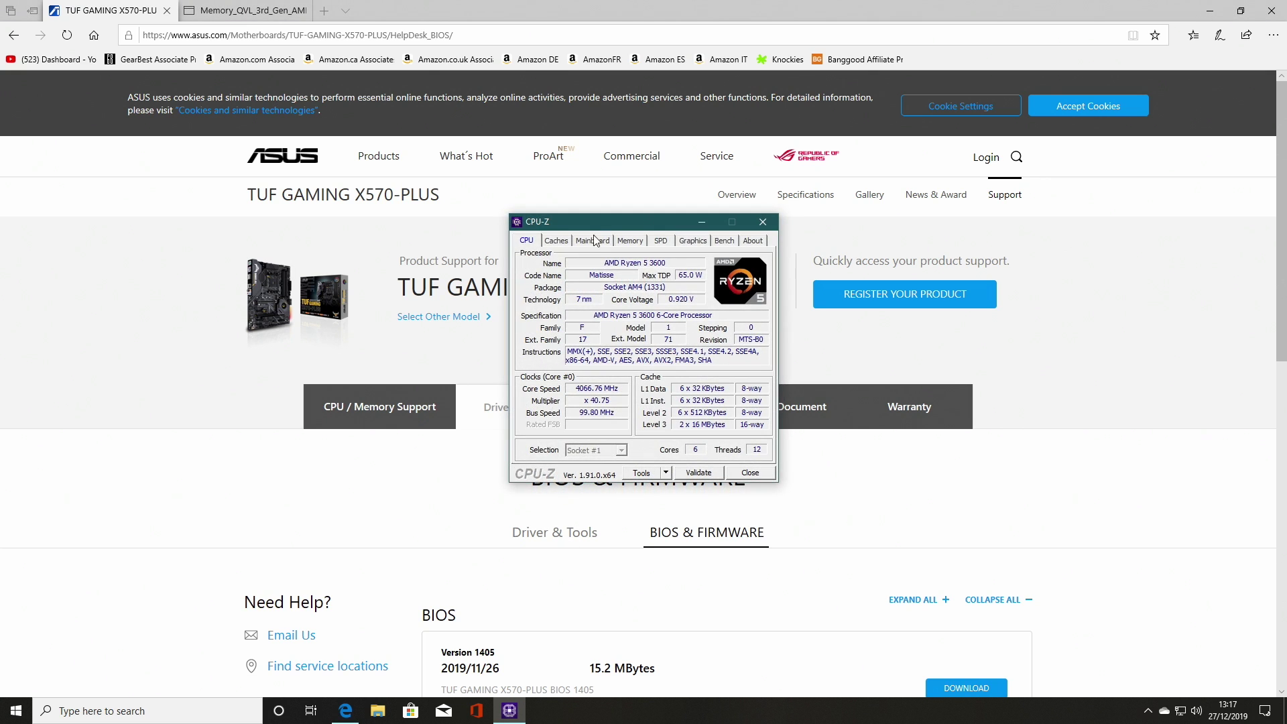
drag(599, 230, 305, 221)
click(309, 233)
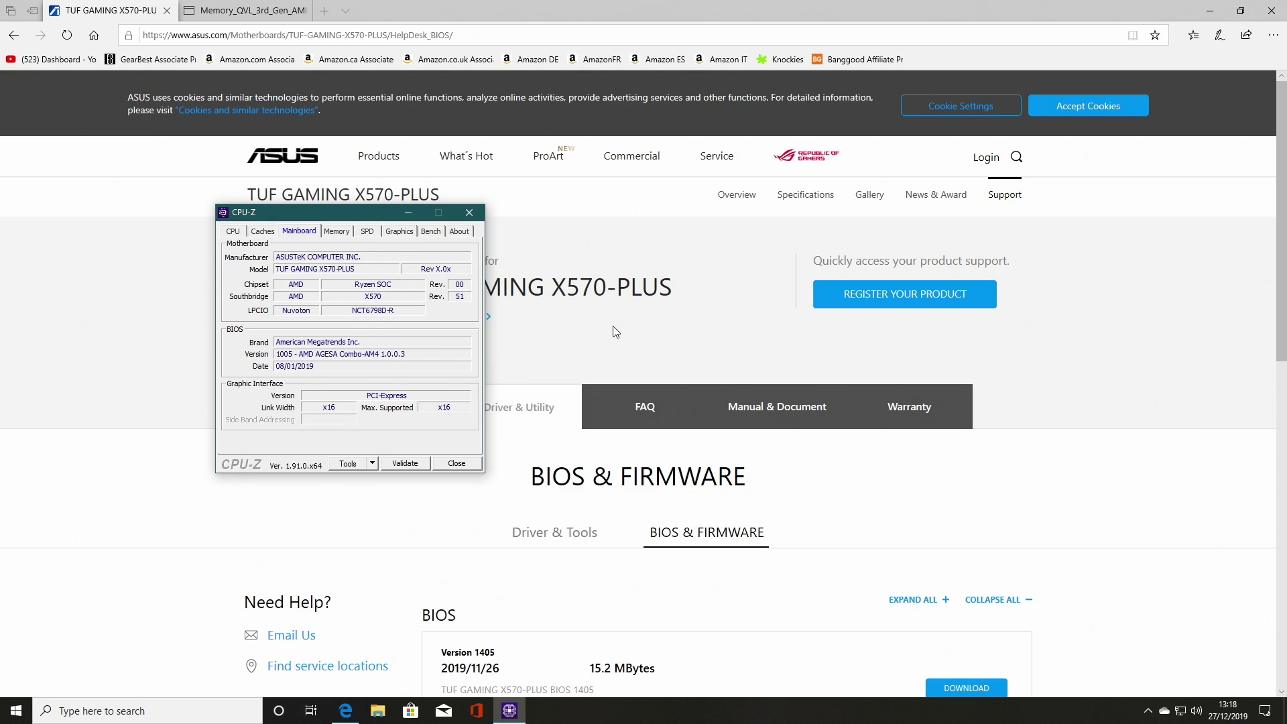
Step: Back in the browser, click Show all in the BIOS section to list versions 1405 down to 1005
click(627, 337)
scroll(614, 481, down, 3)
scroll(614, 481, down, 3)
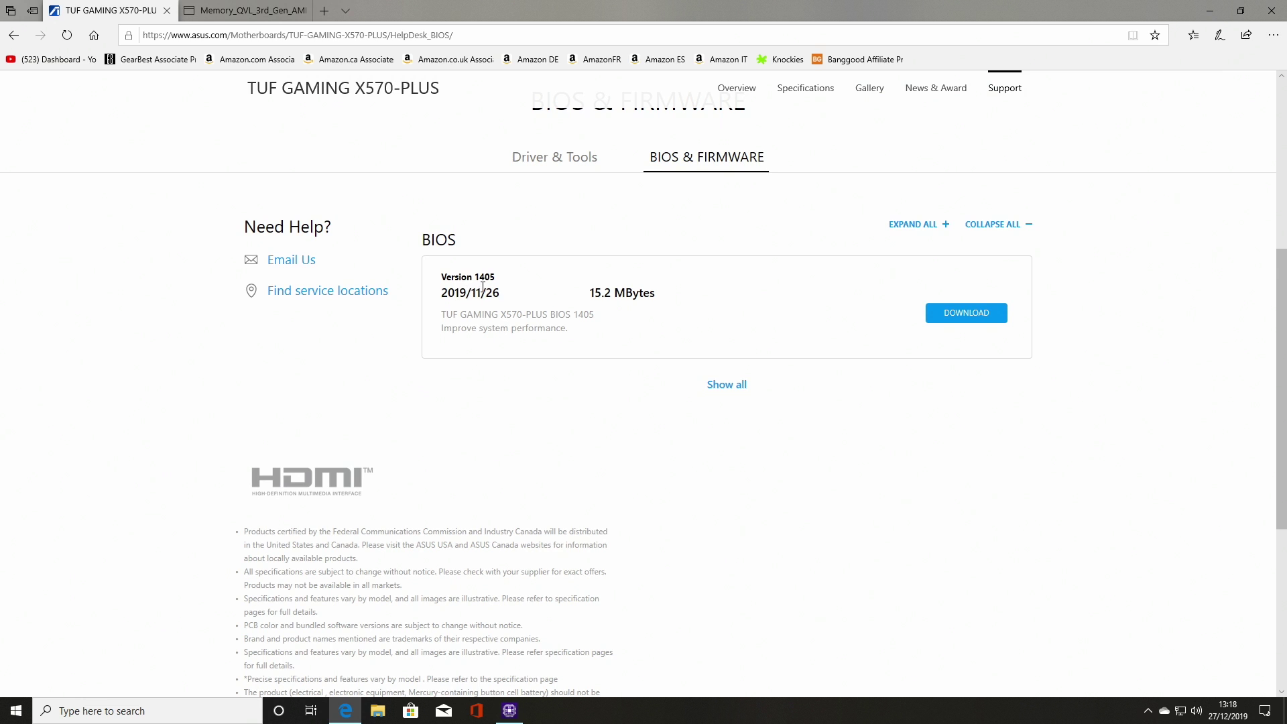
click(726, 386)
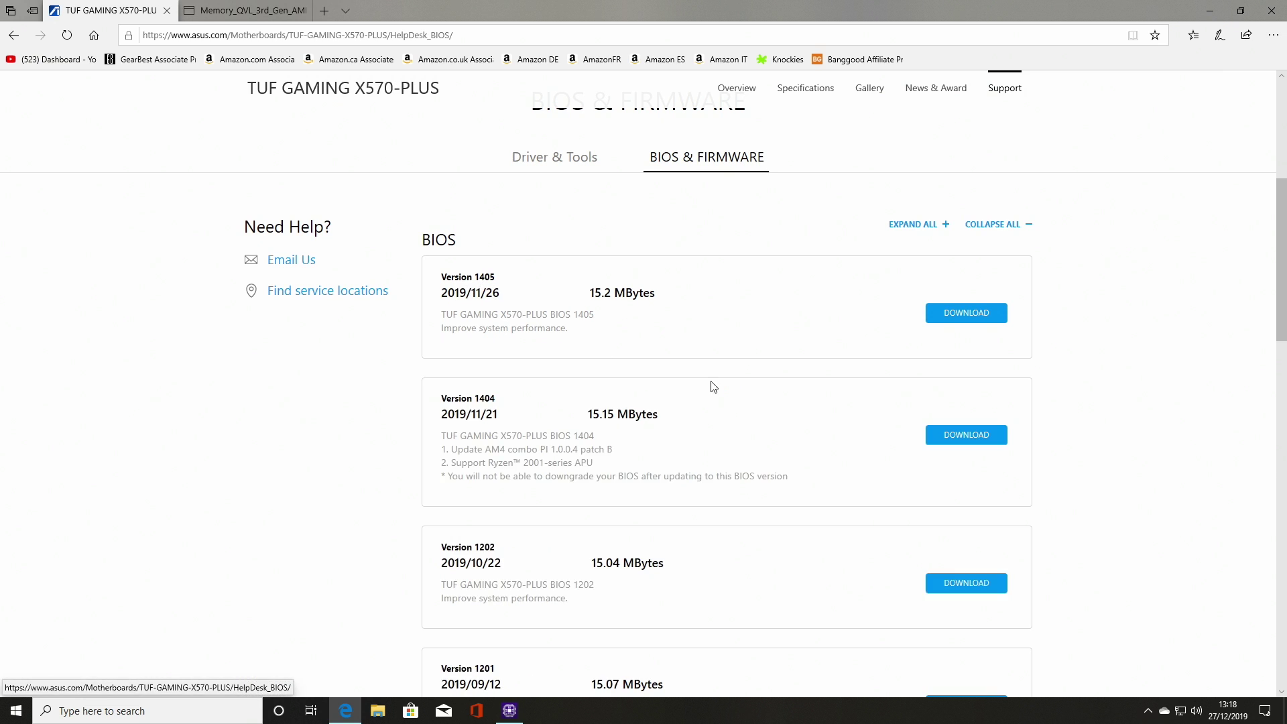
scroll(657, 414, down, 1)
scroll(505, 525, down, 6)
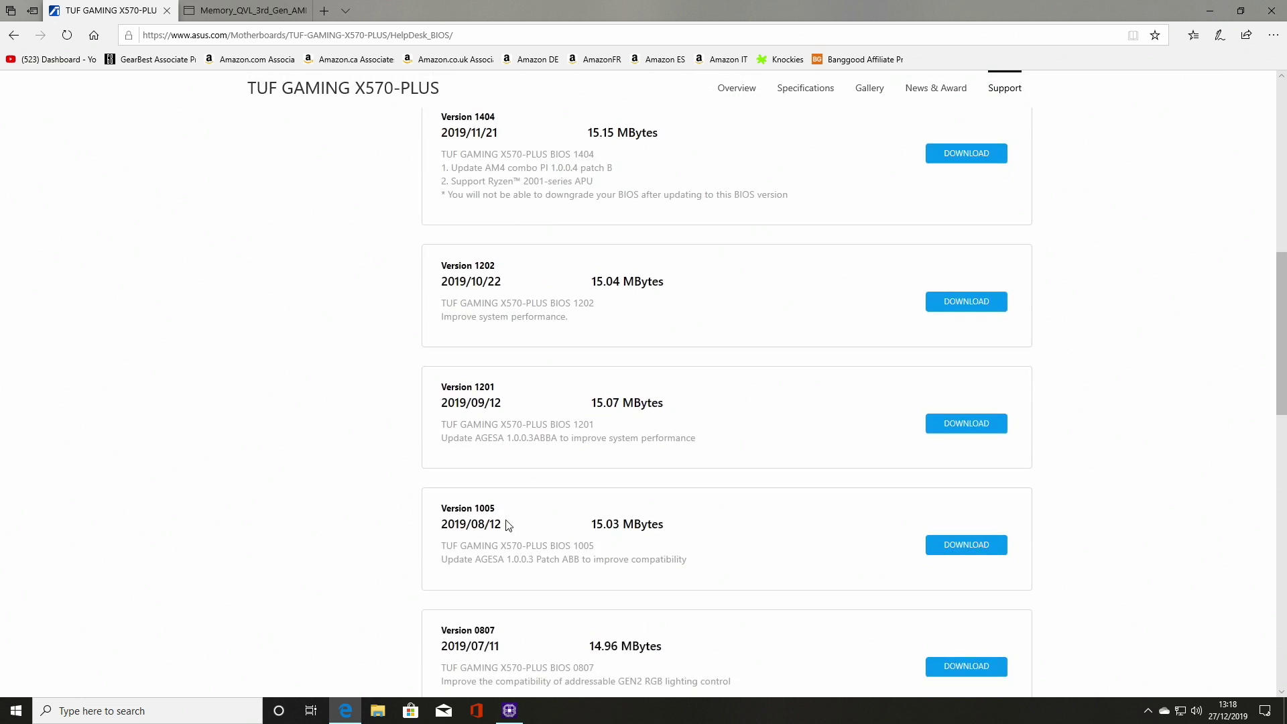
scroll(468, 339, up, 3)
scroll(491, 318, up, 1)
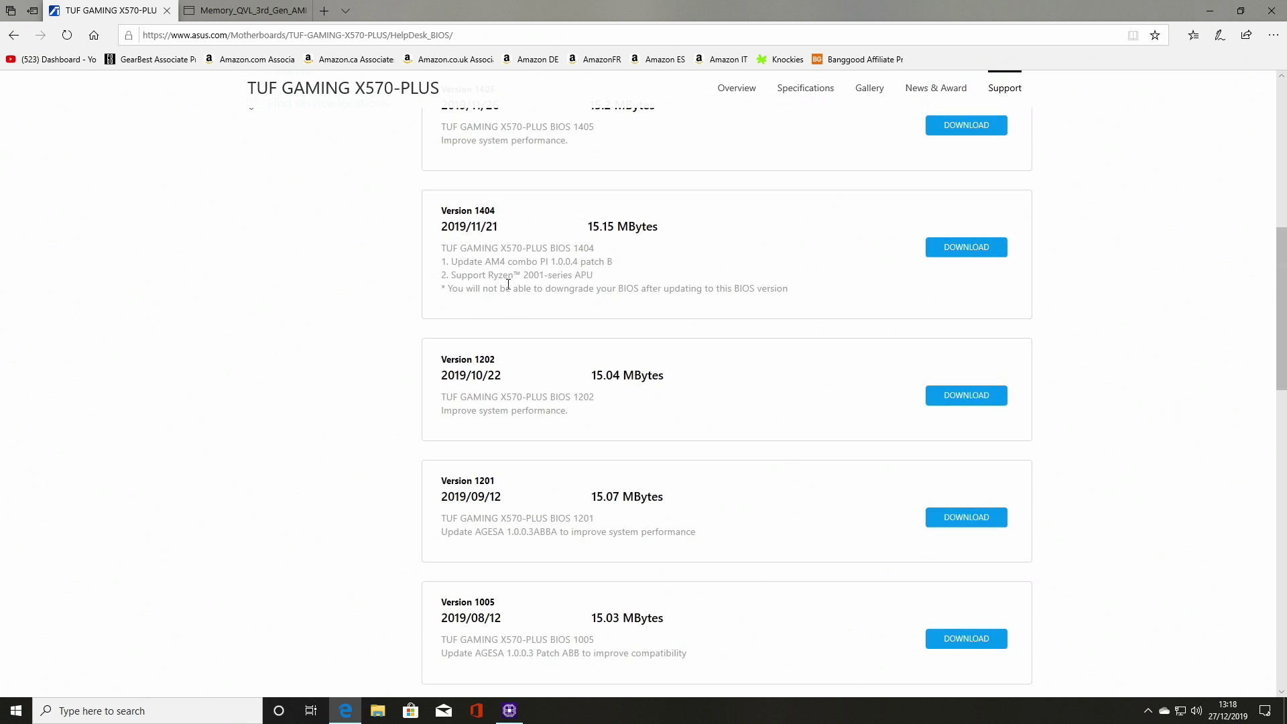
scroll(504, 281, up, 1)
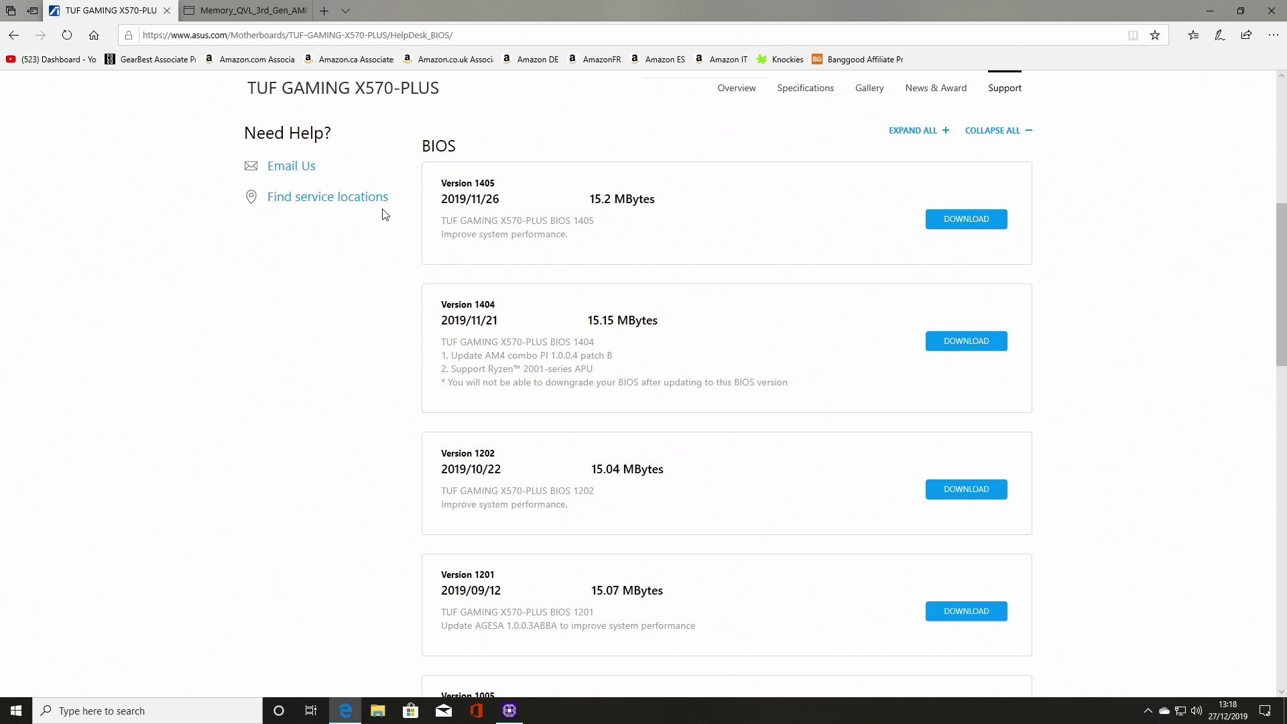
Step: Download BIOS Version 1405 with Save as, saving TUF-GAMING-X570-PLUS-ASUS-1405.zip to the Desktop
click(960, 226)
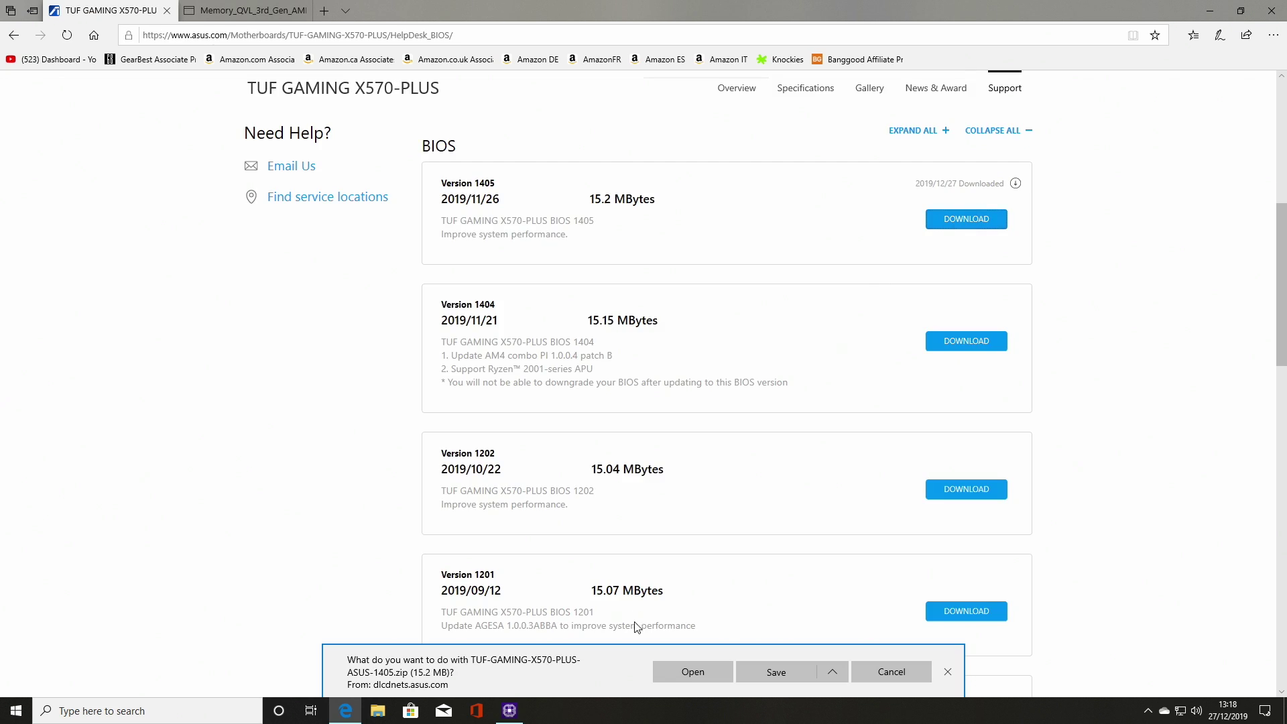
click(834, 670)
click(773, 655)
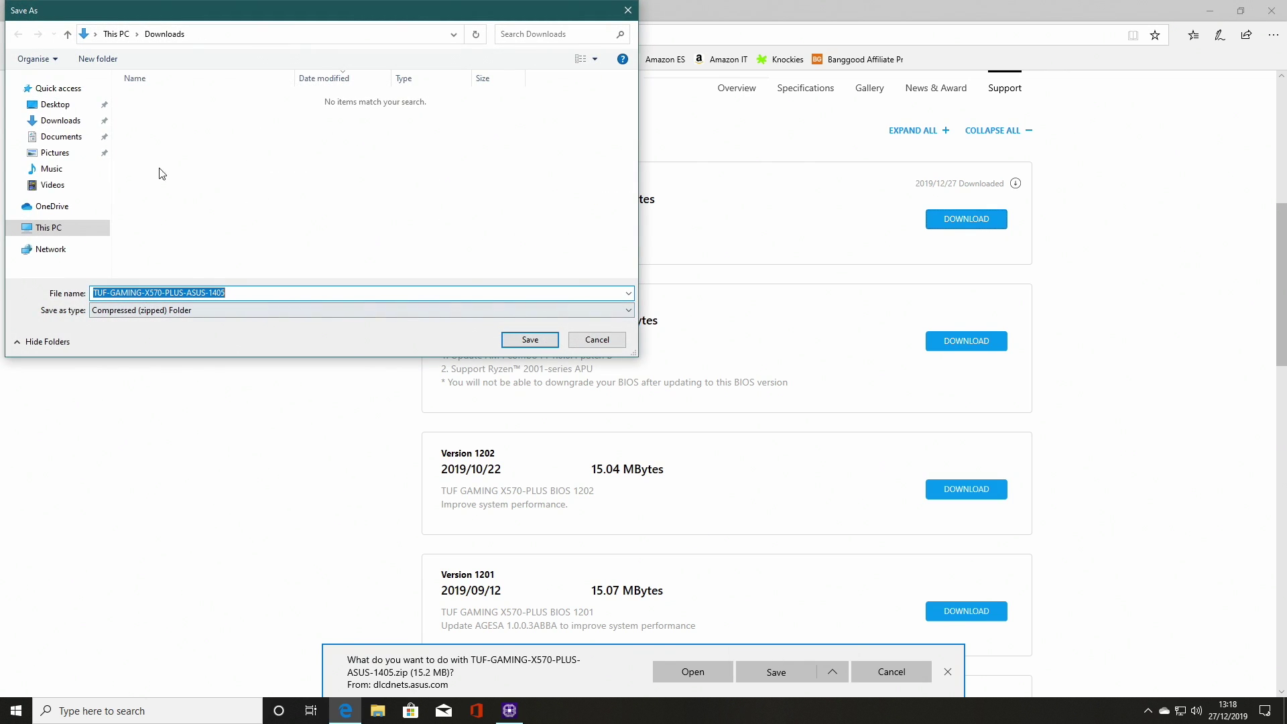
click(49, 106)
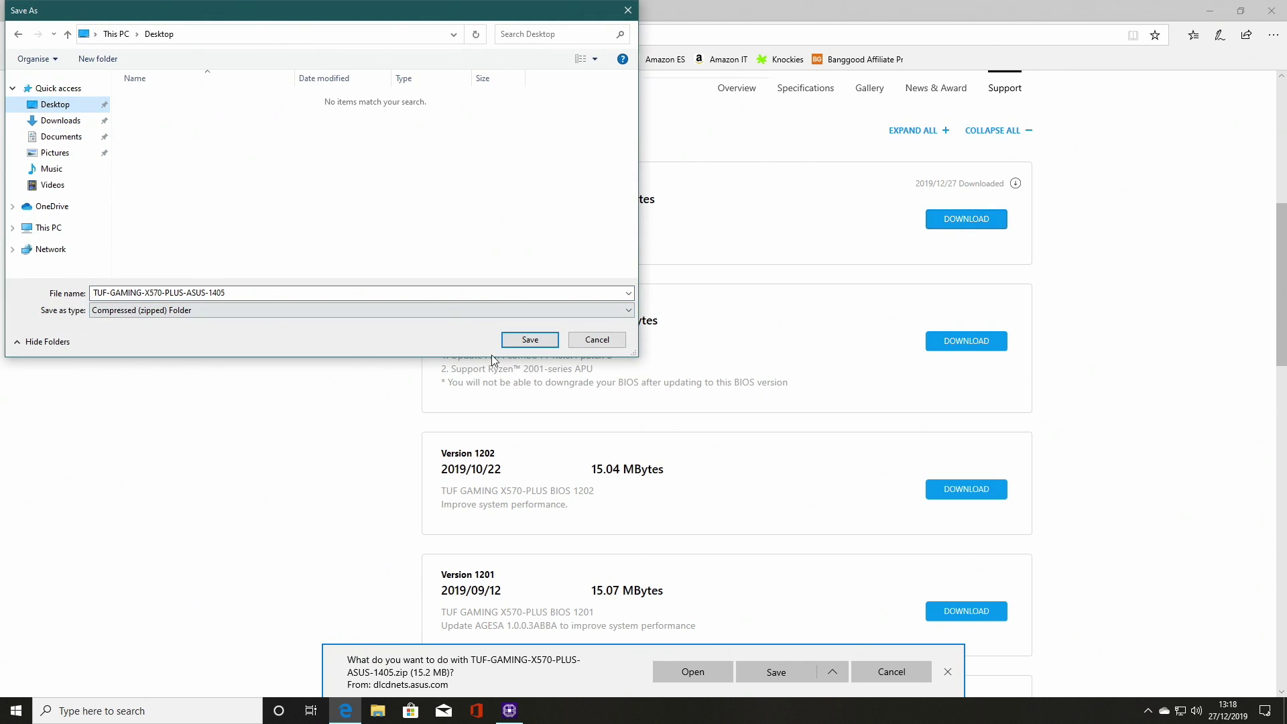
click(529, 339)
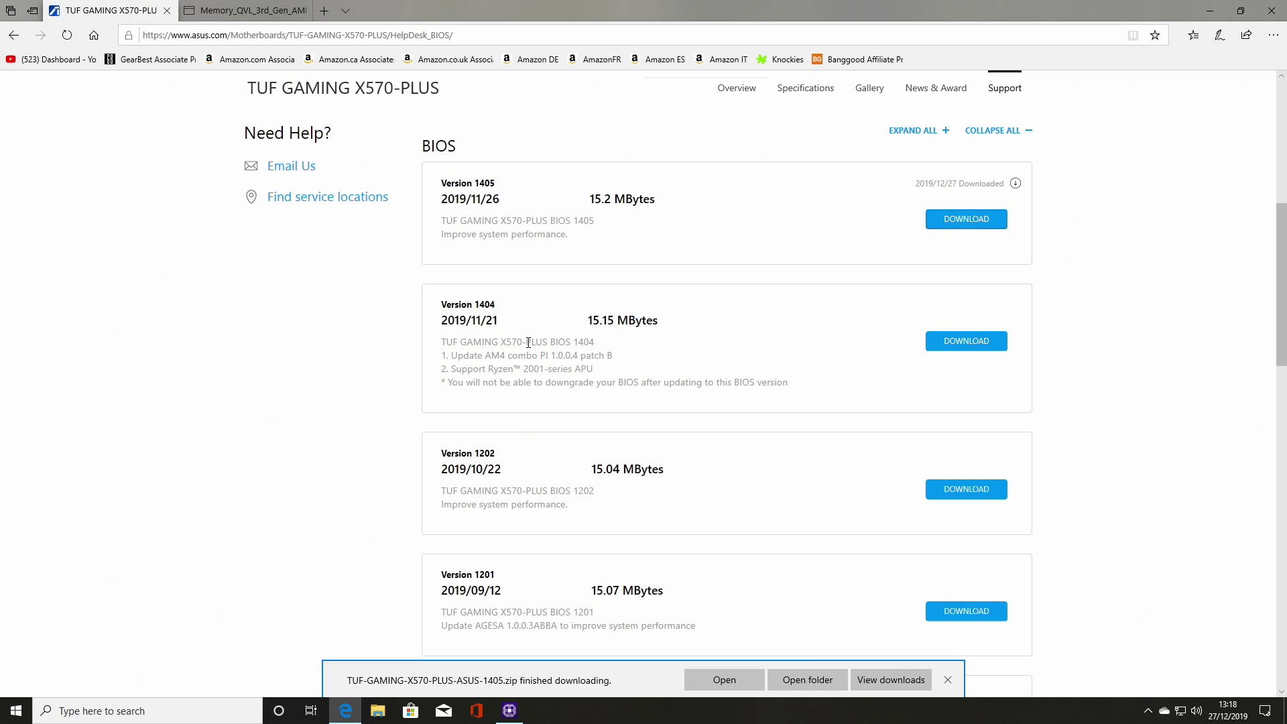
Step: Minimize Edge and CPU-Z, then Extract All the 1405 BIOS zip into its suggested Desktop folder
click(1202, 7)
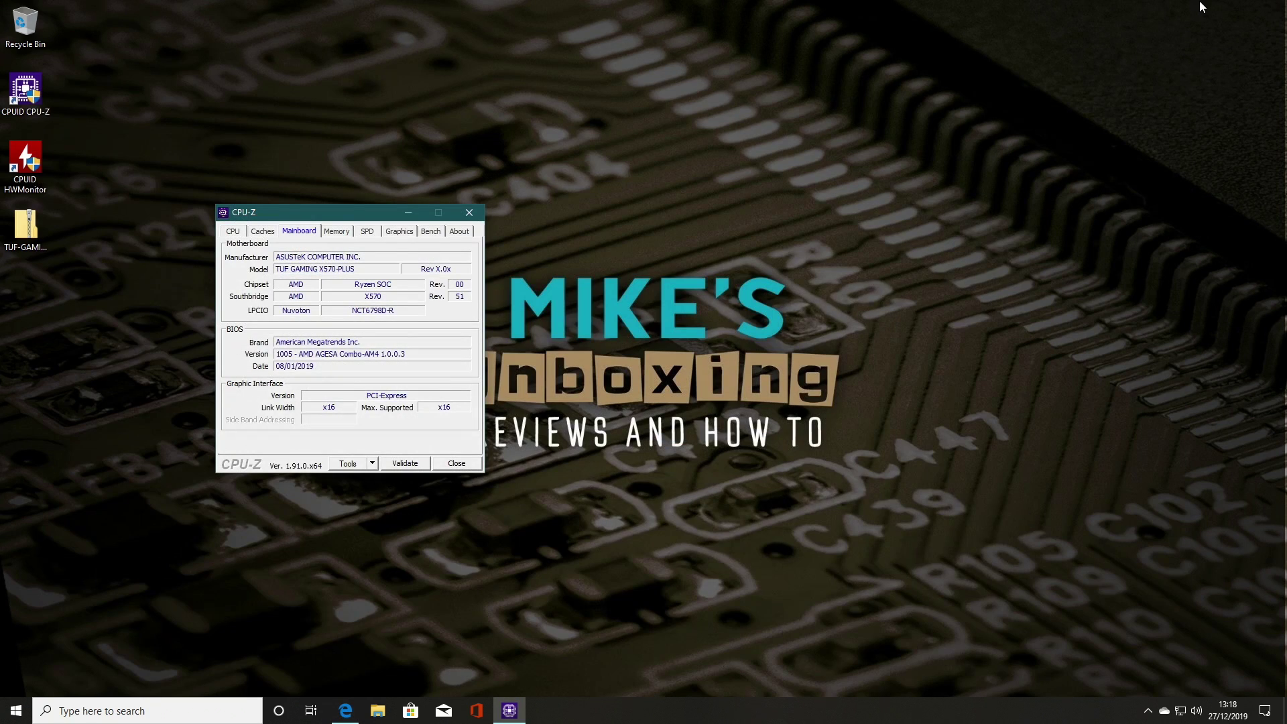
click(408, 212)
right_click(26, 234)
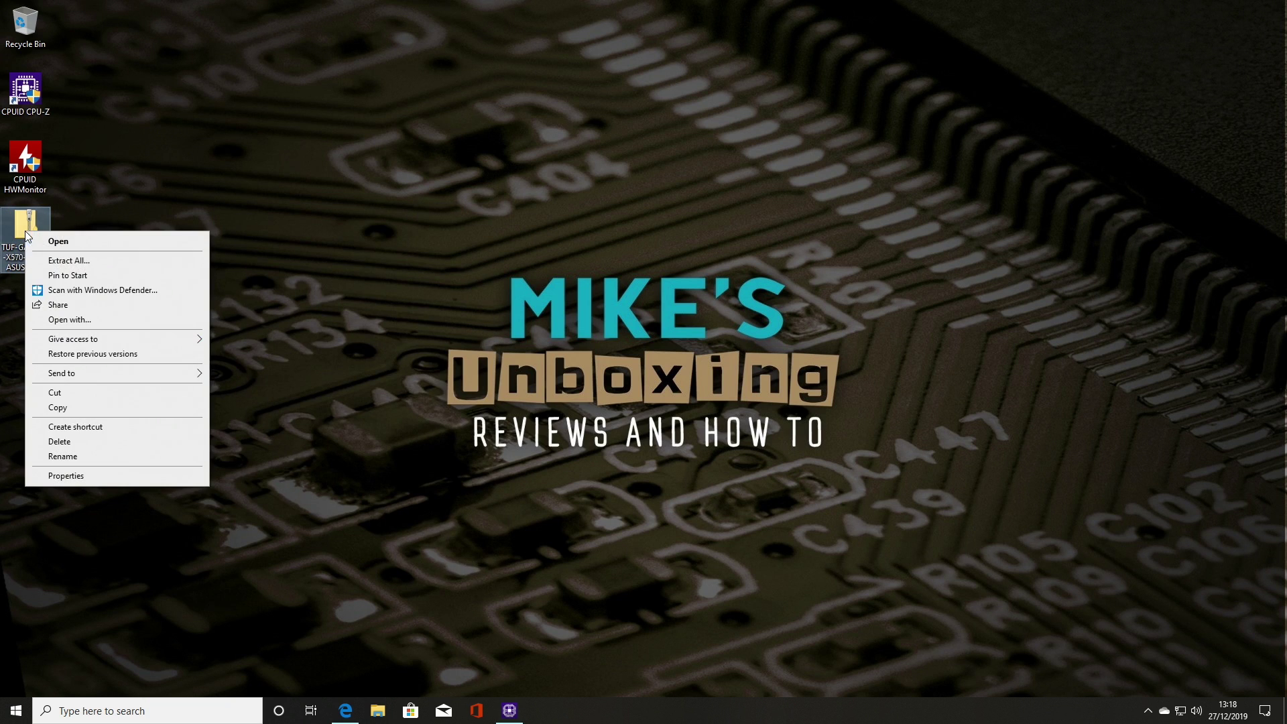
click(62, 261)
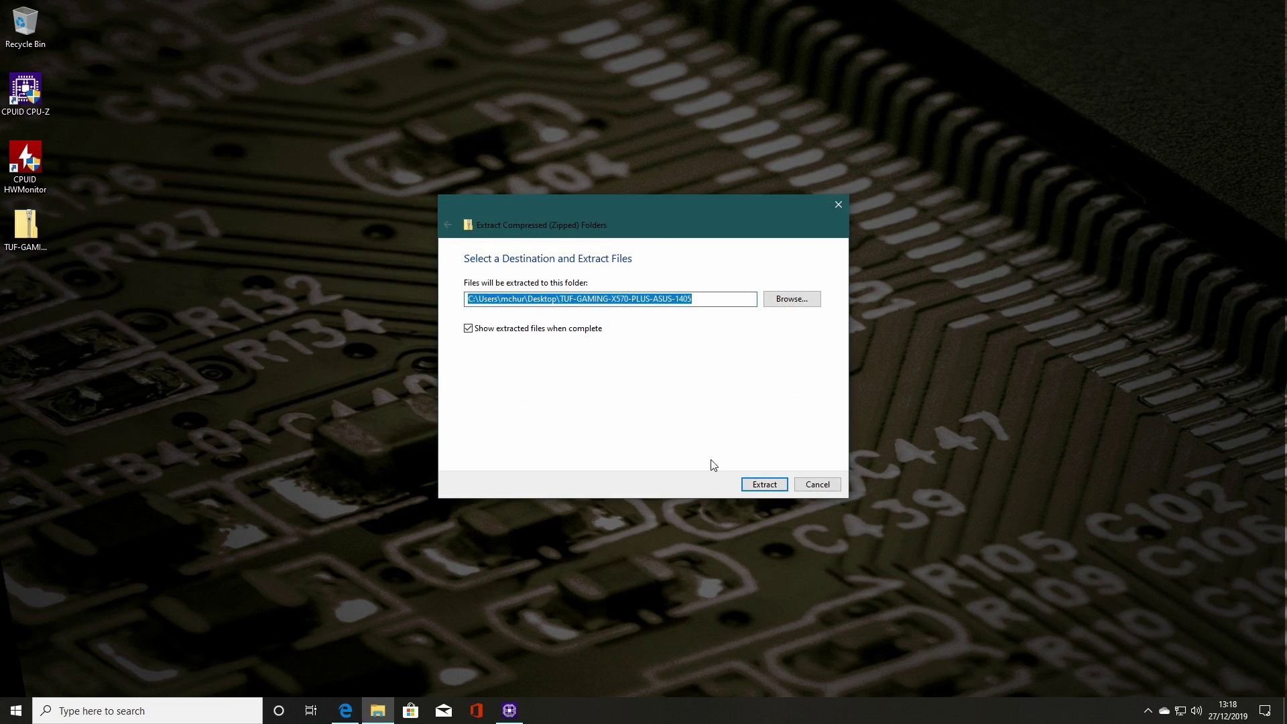
click(759, 481)
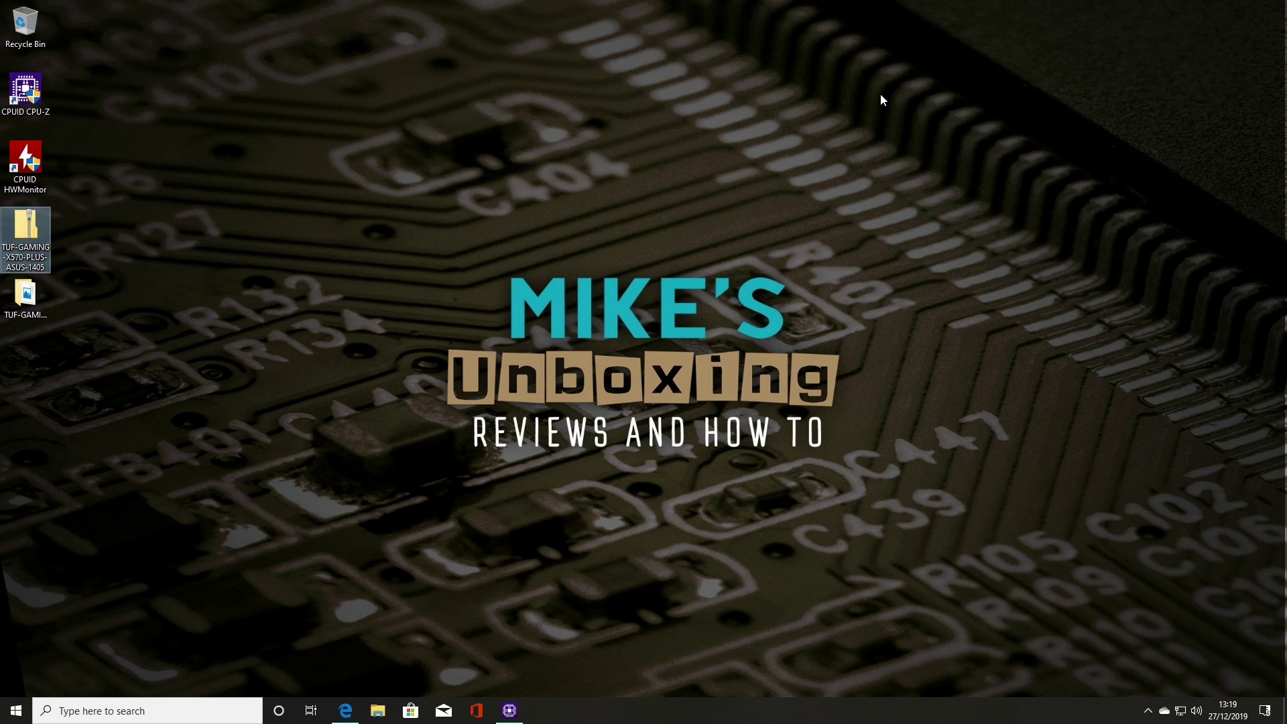
Step: Open the ESD-USB (D:) drive, copy both 1405 BIOS items from the desktop onto it, then close Explorer
click(1099, 655)
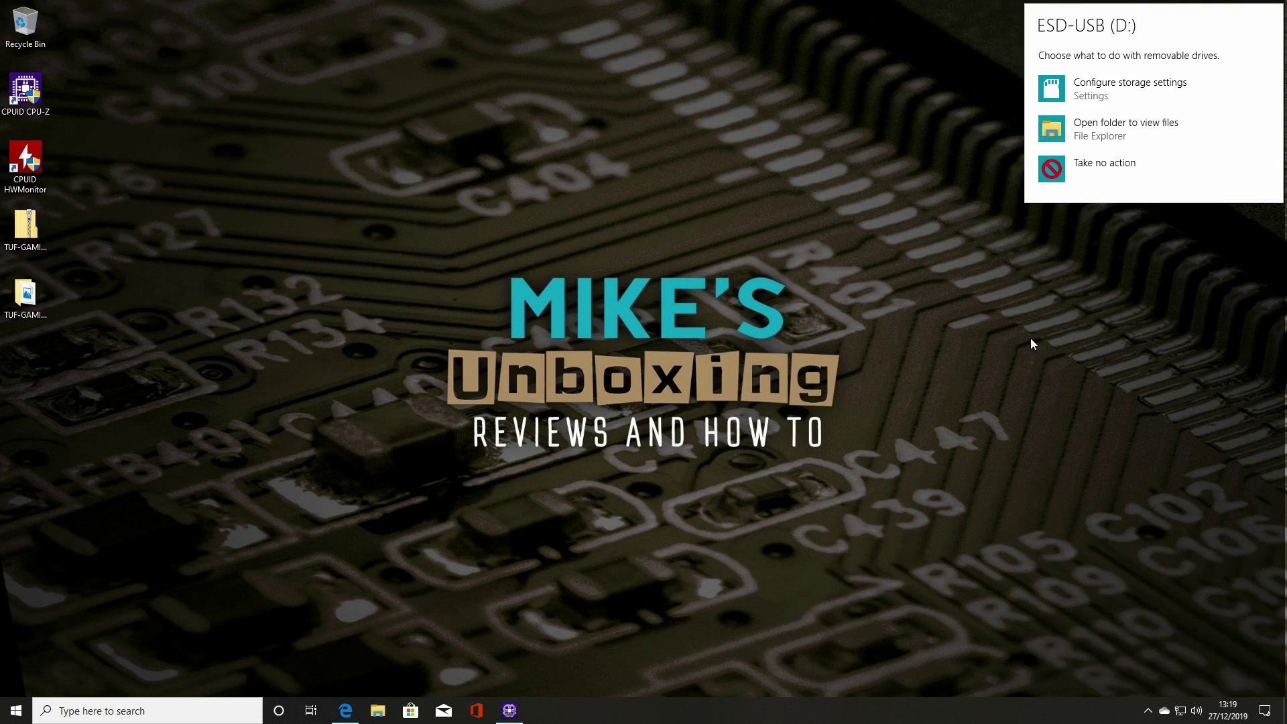
click(1089, 128)
drag(560, 158, 565, 132)
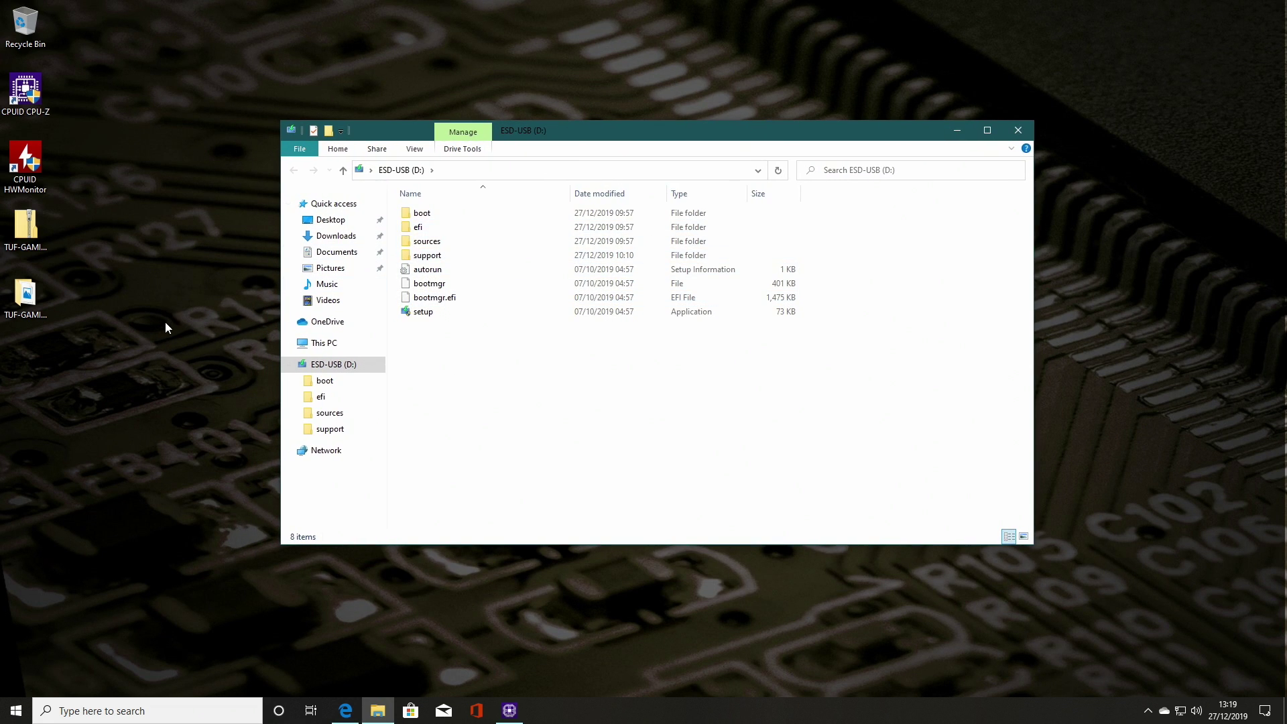
drag(165, 321, 463, 416)
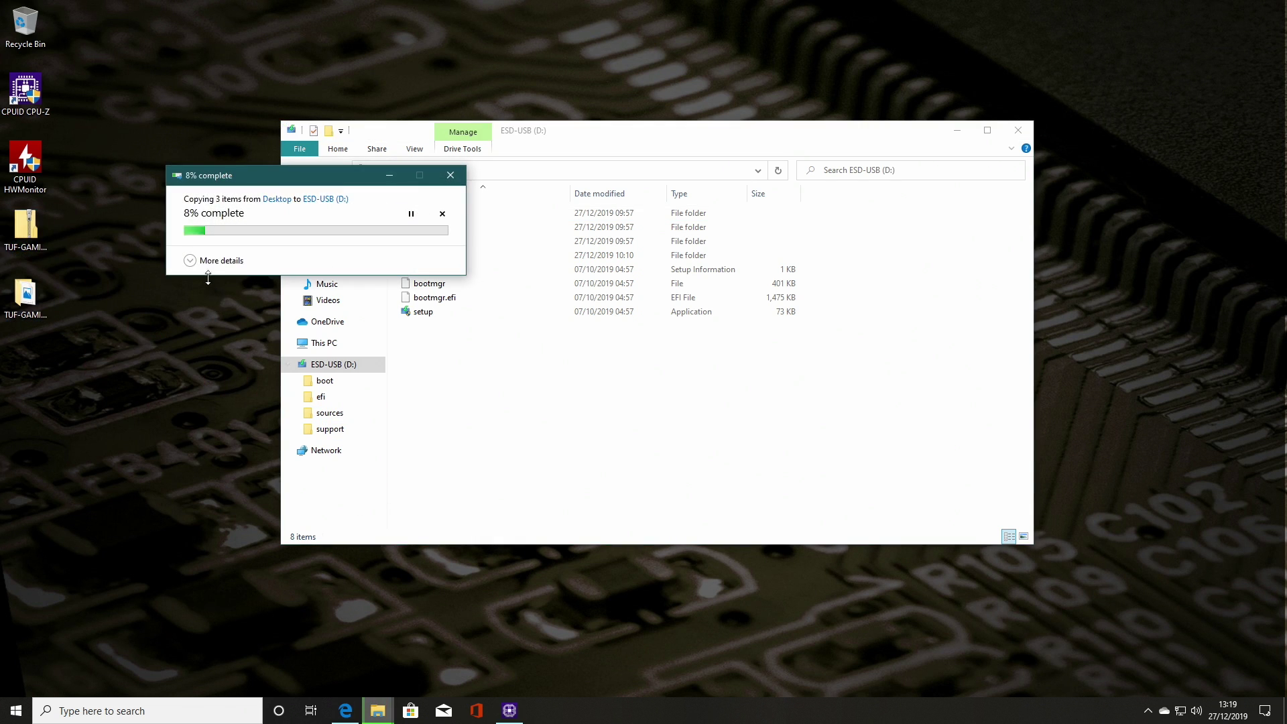
click(191, 260)
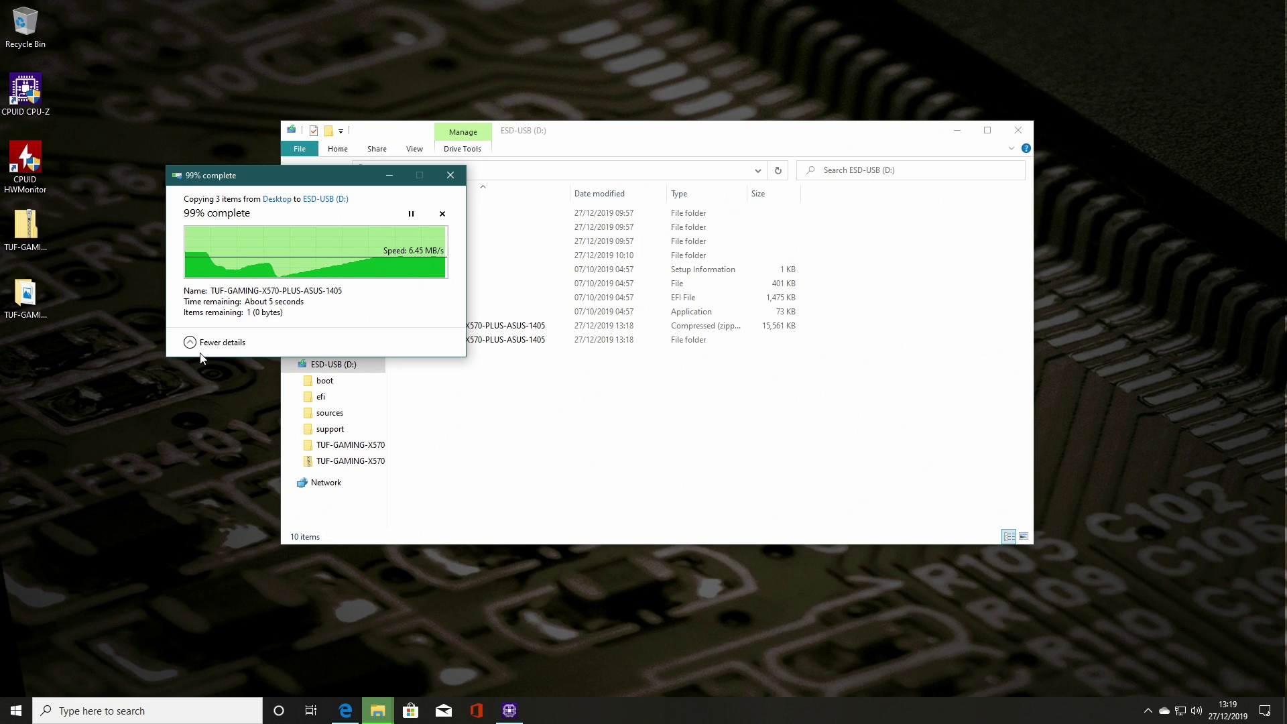
click(659, 441)
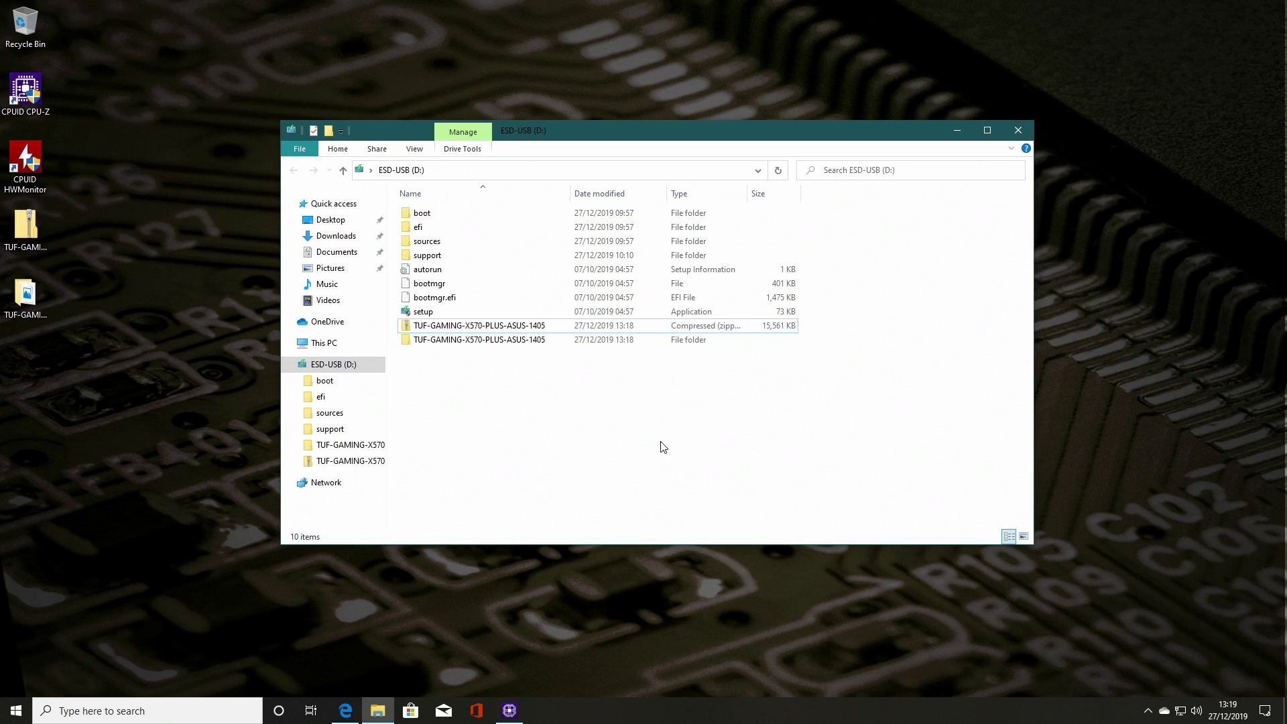
click(1018, 130)
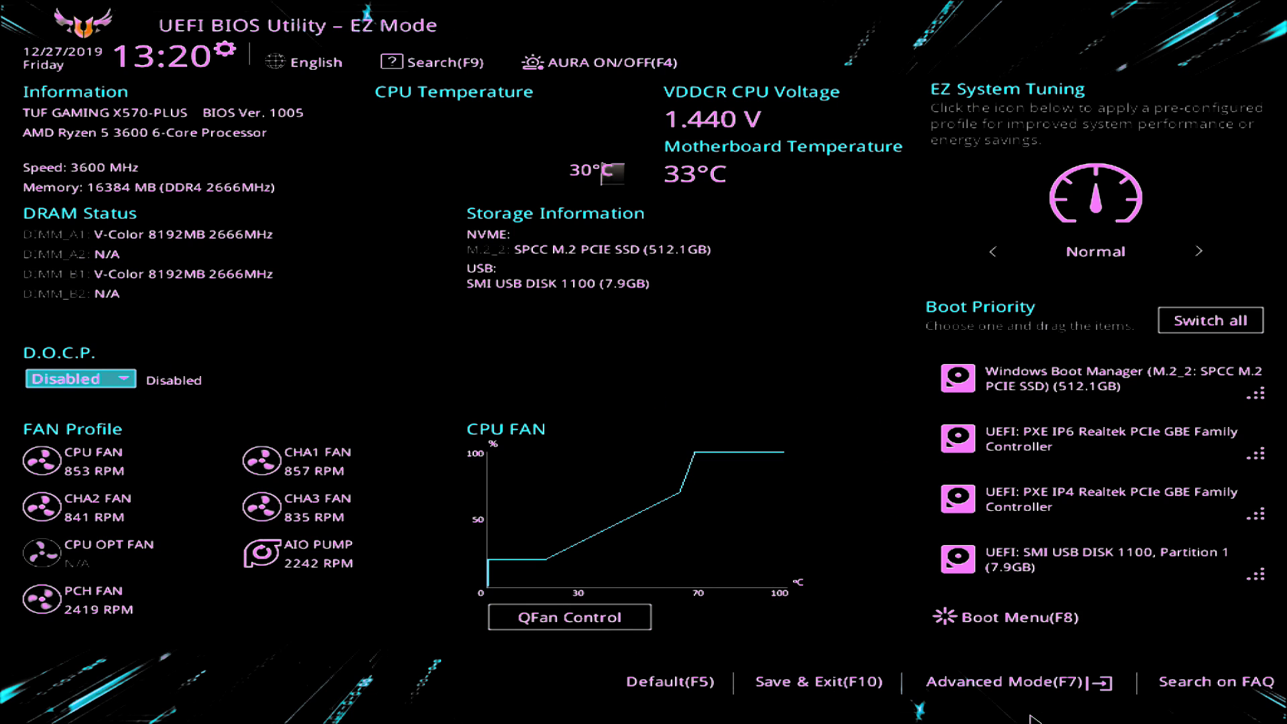
Step: Switch to Advanced Mode (F7) and launch ASUS EZ Flash 3 Utility from the Tool tab
click(1032, 684)
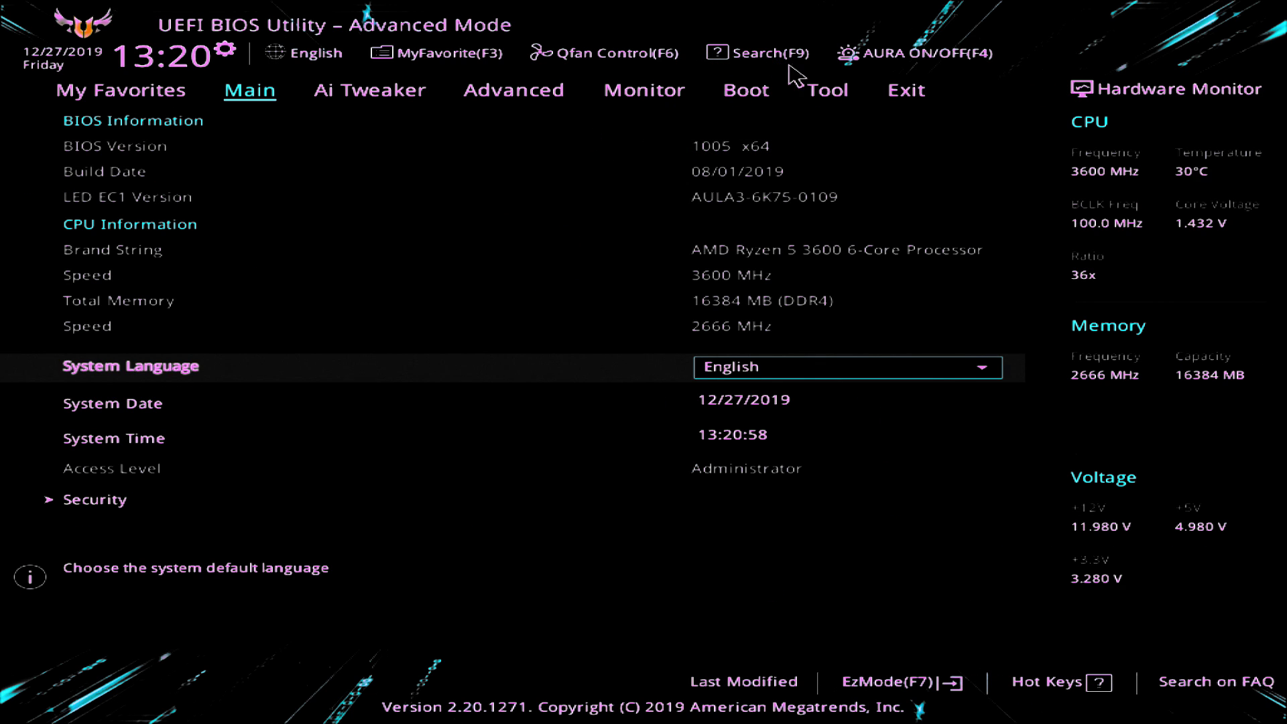
click(828, 92)
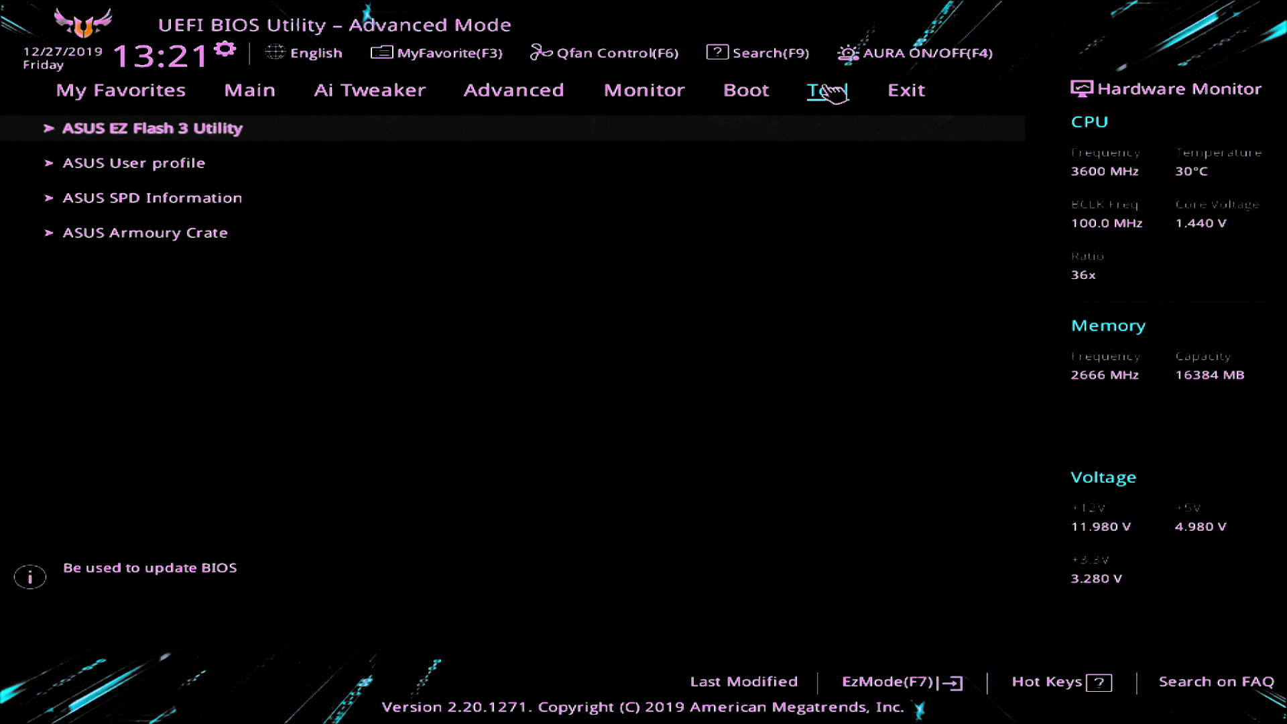
click(114, 126)
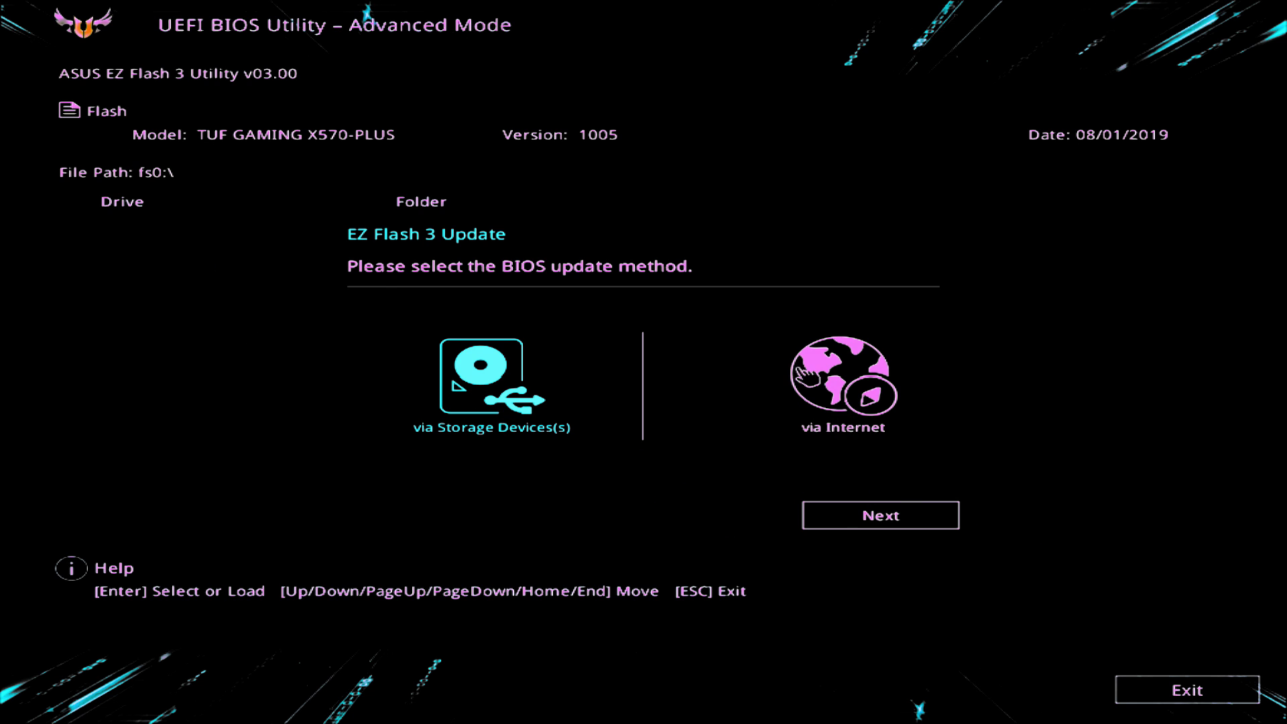
Step: Update via Storage Device(s), choose the 1405 file in the TUF-GAMING-X570-PLUS-ASUS-1405 folder, and confirm flashing
click(879, 517)
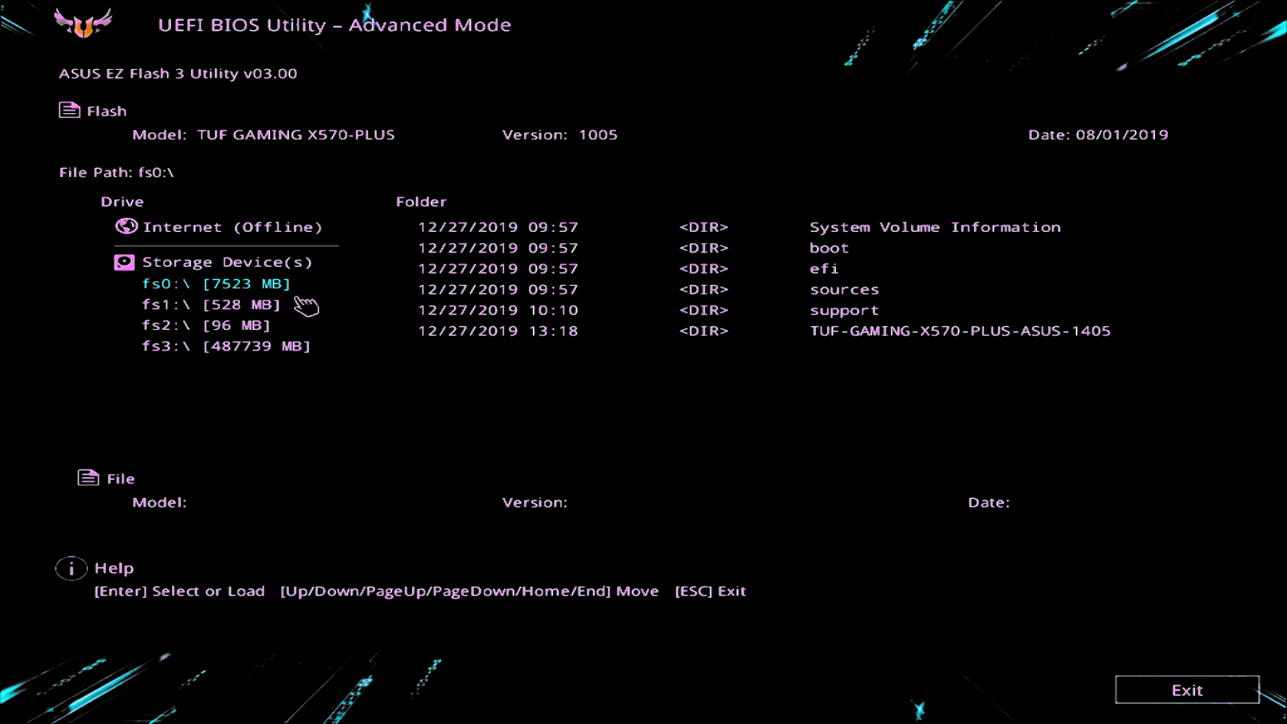
click(864, 331)
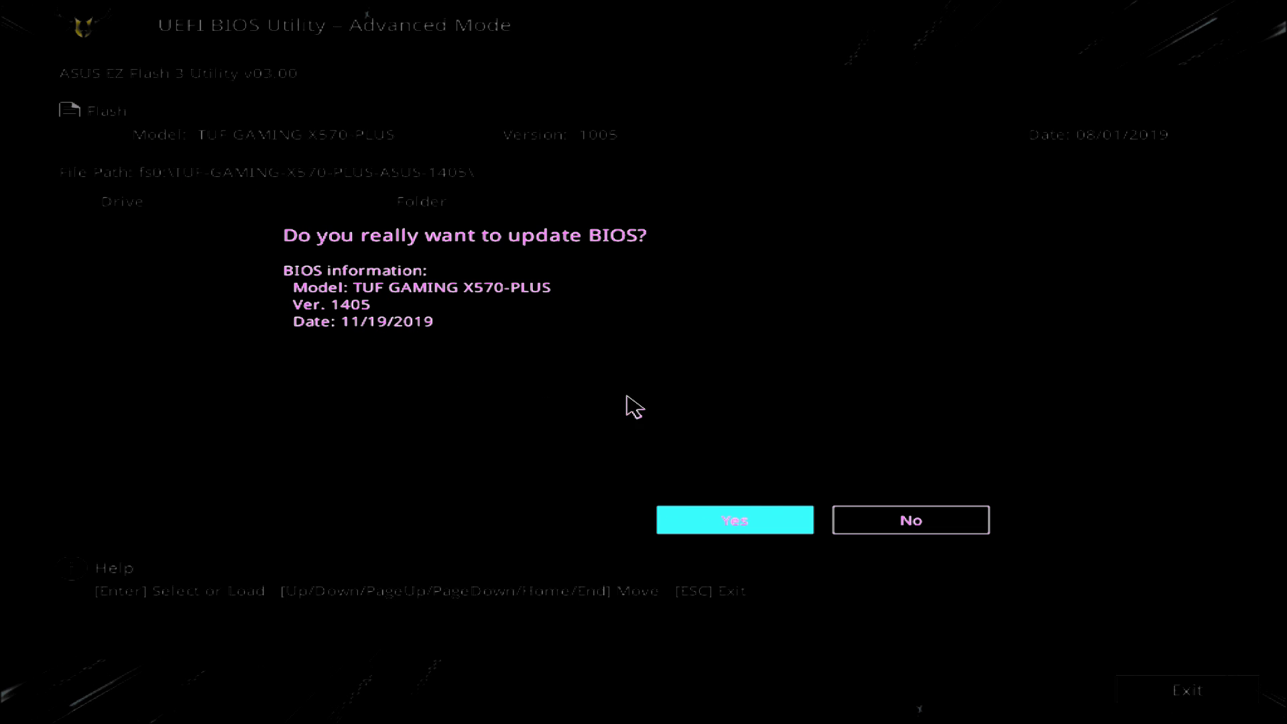
click(729, 522)
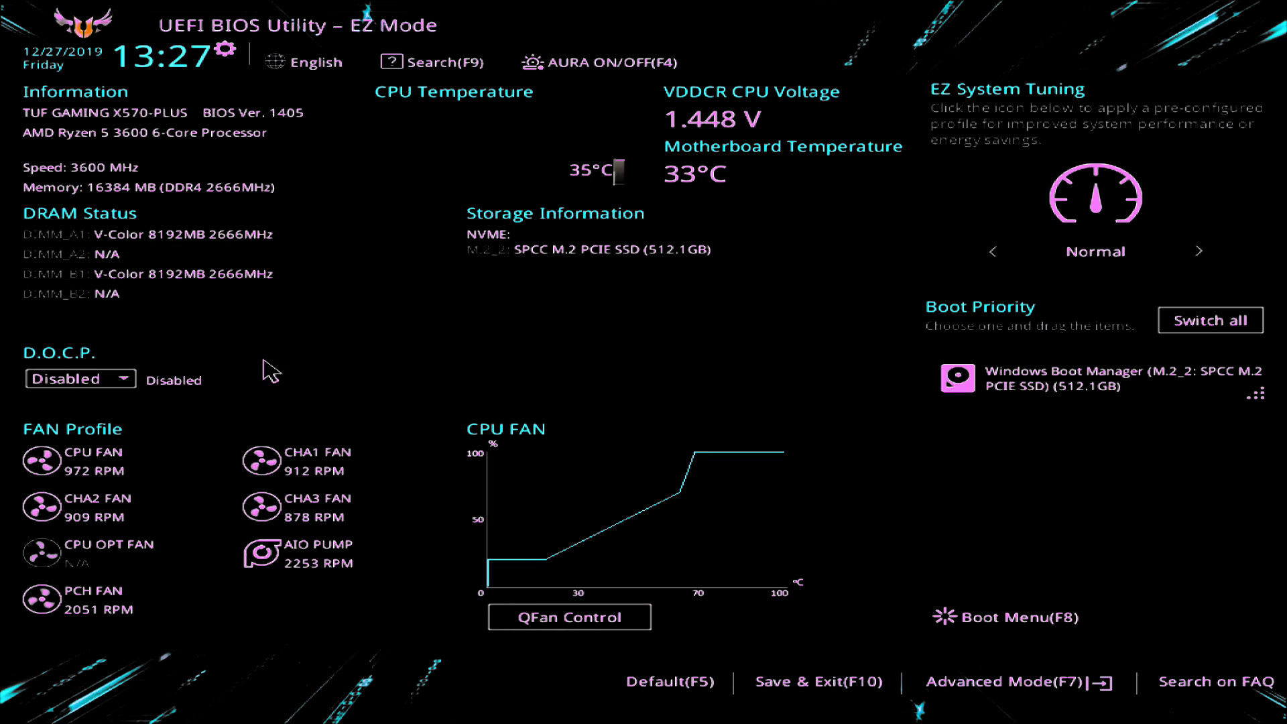
Step: Choose D.O.C.P. Profile#1 (DDR4-3600), accept the FCLK notice, and Save & Exit
click(76, 380)
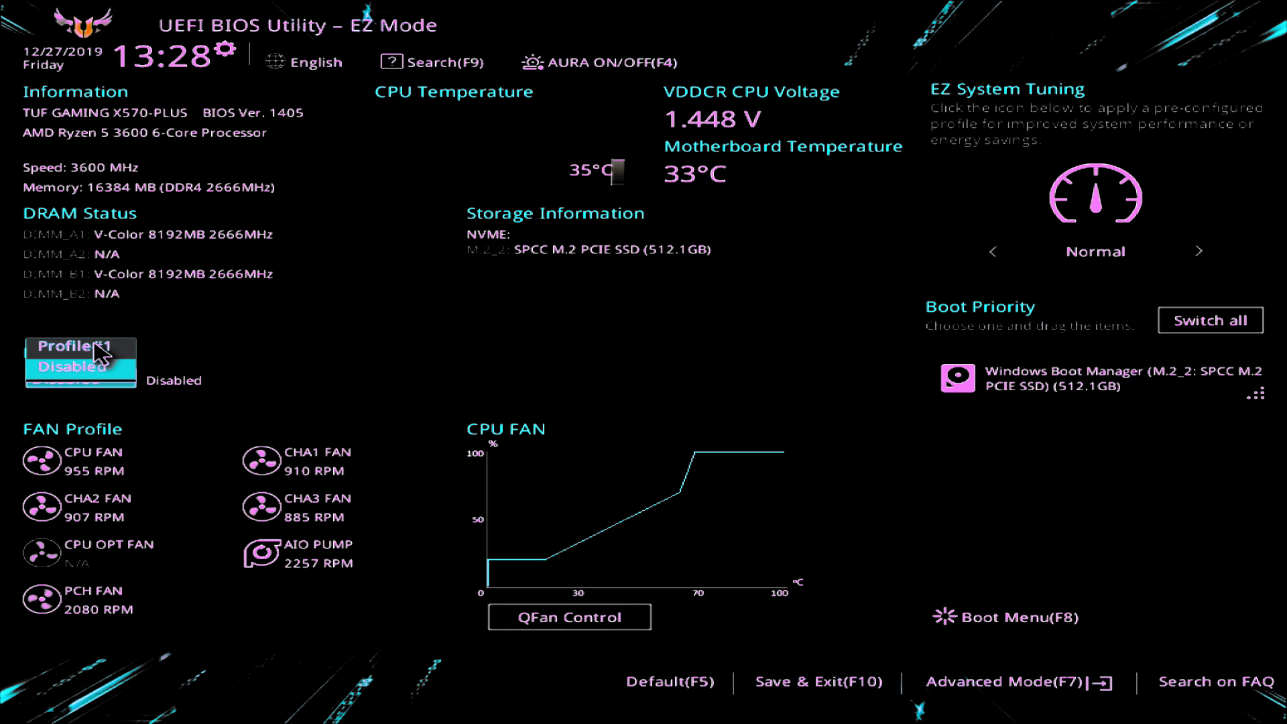
click(101, 346)
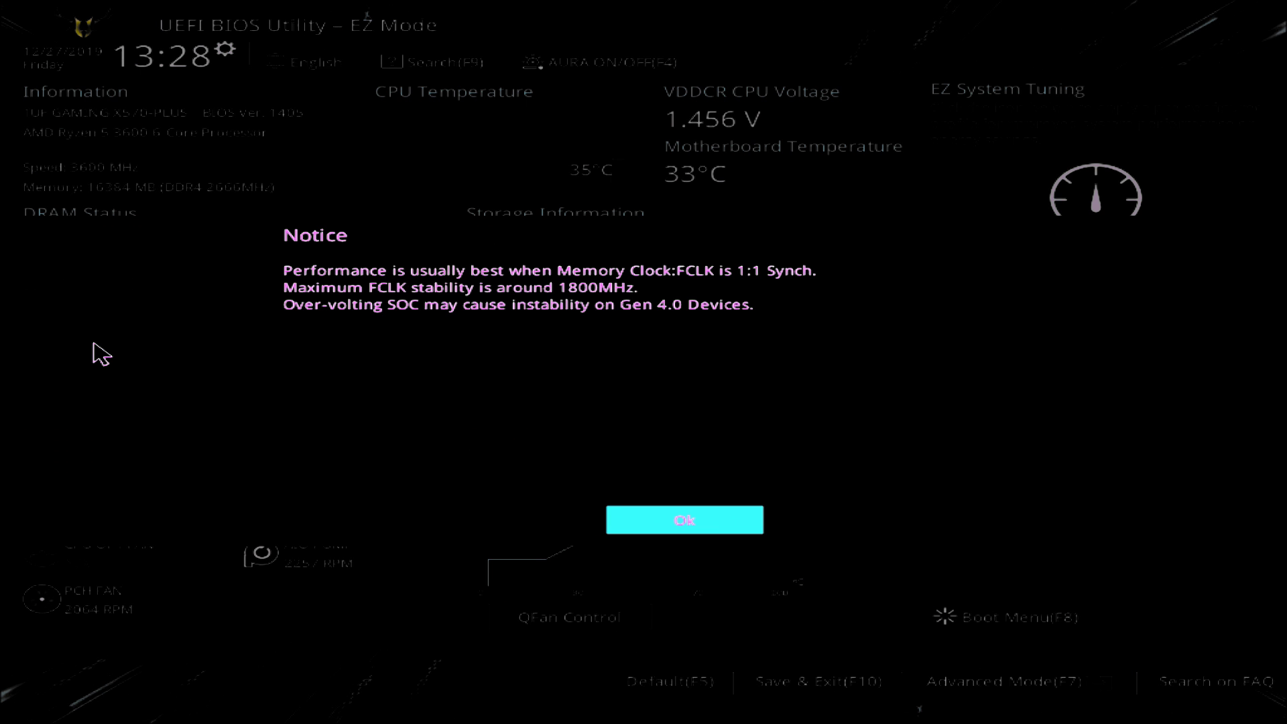
click(685, 523)
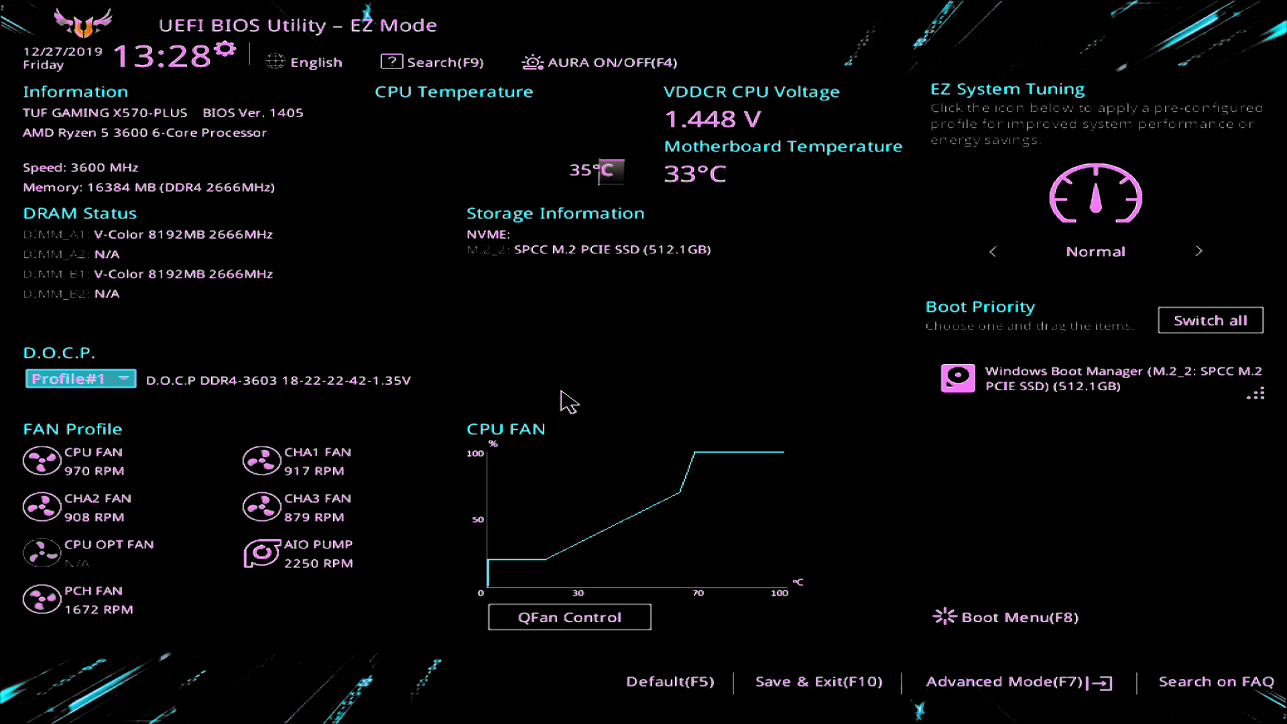
click(795, 686)
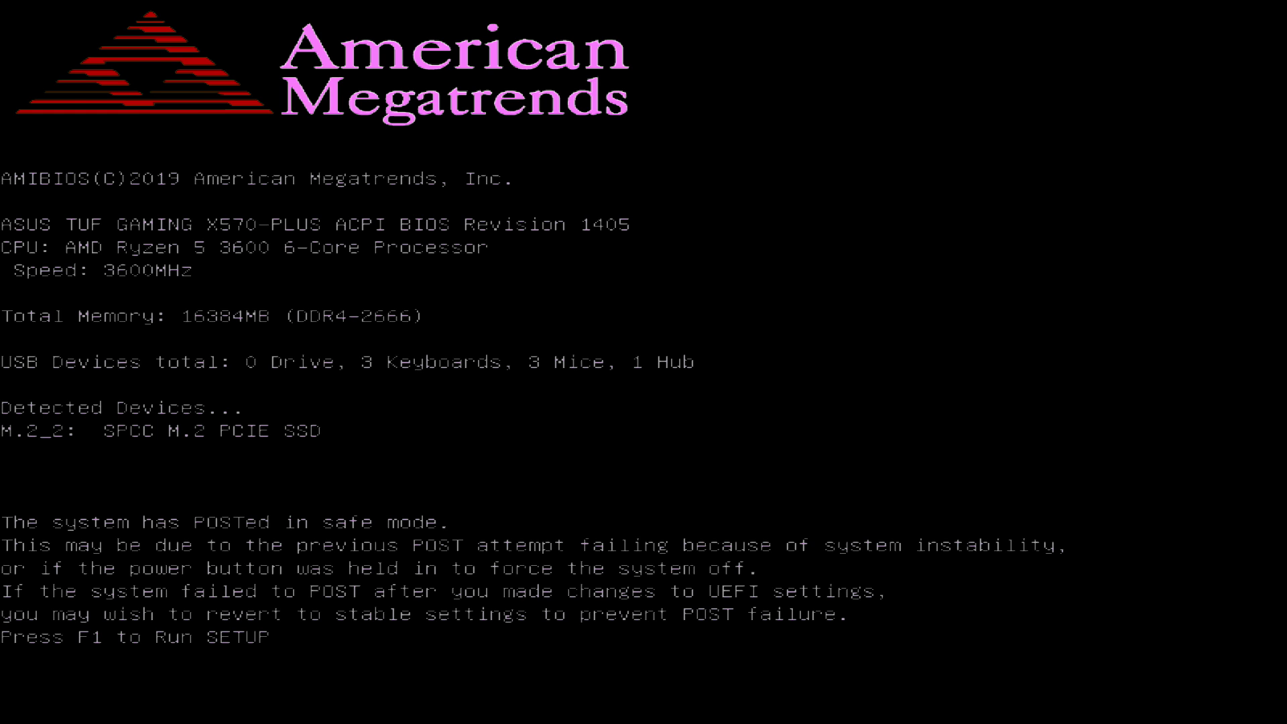
Step: Enter BIOS setup with F1 from the safe-mode POST screen
key(F1)
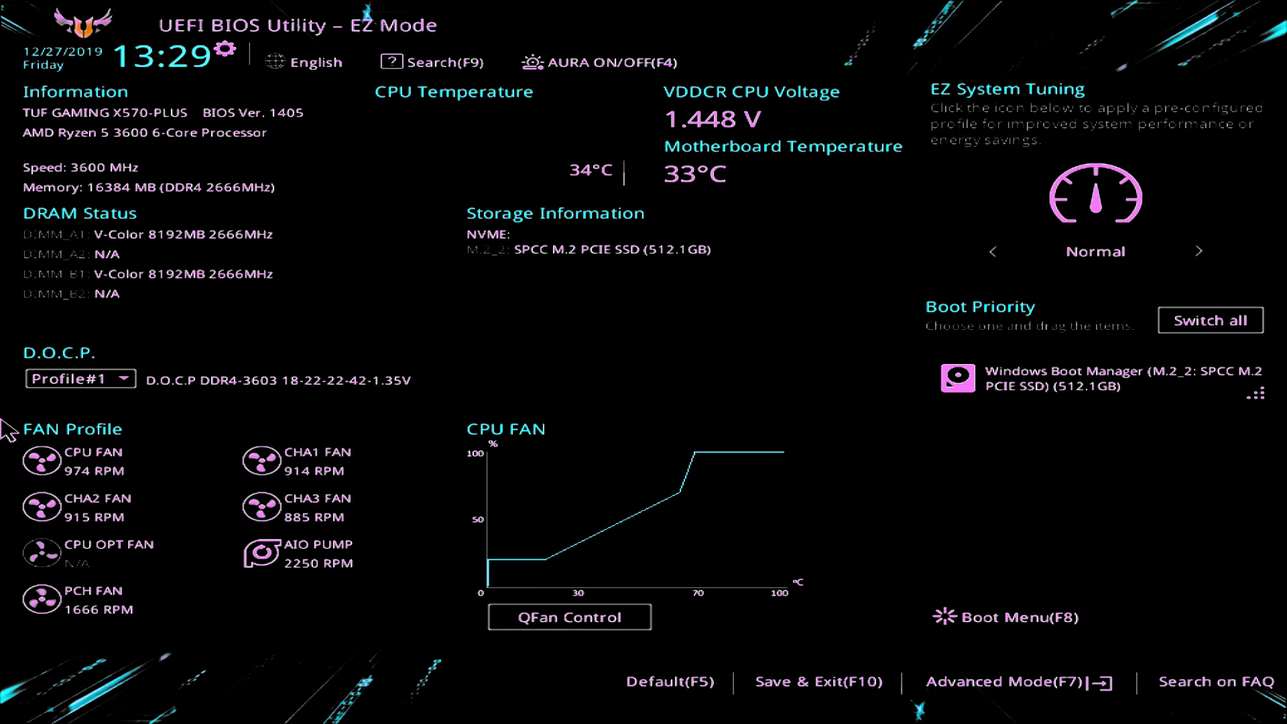
Step: Set D.O.C.P. to Disabled, then review Ai Tweaker's voltage settings in Advanced Mode
click(84, 380)
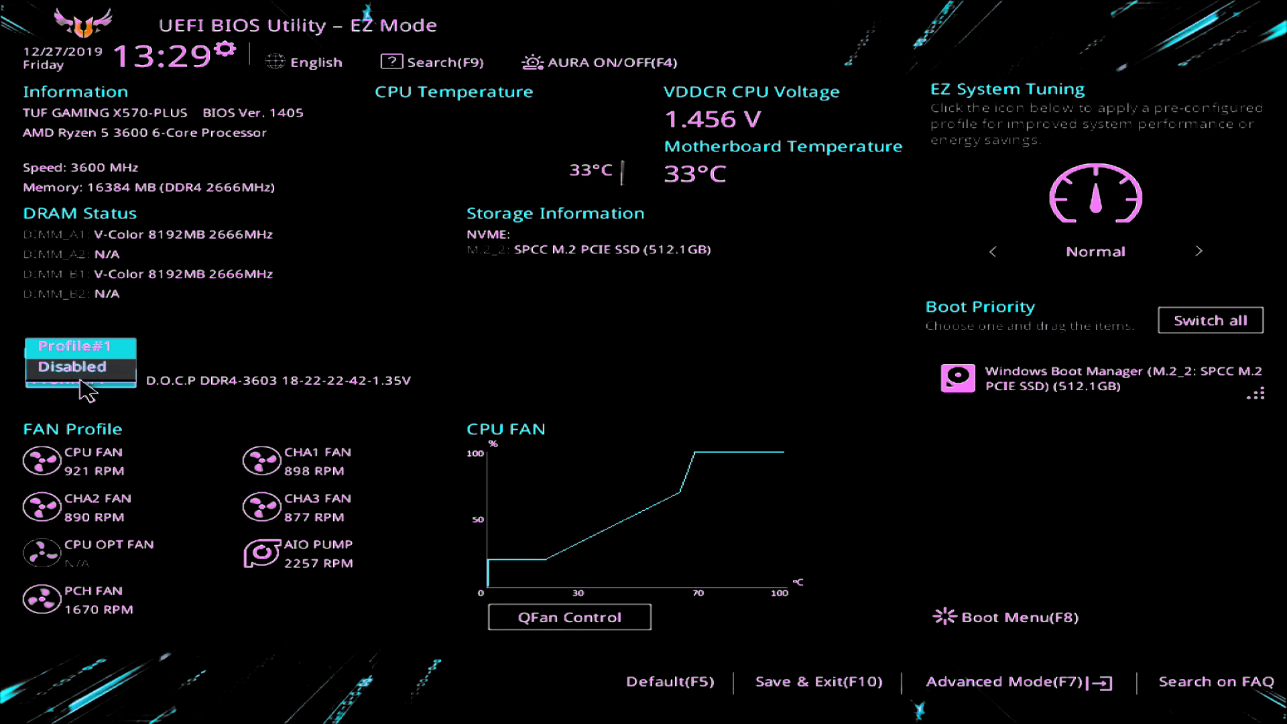
click(84, 374)
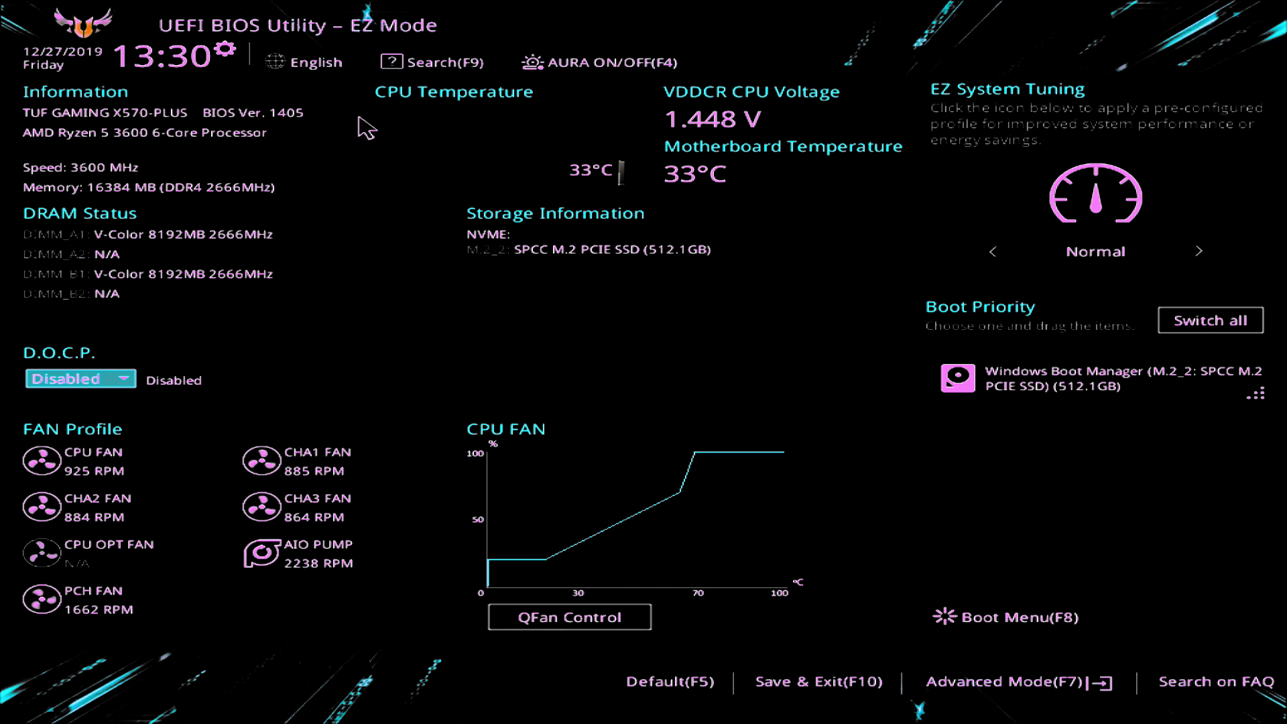
click(1029, 689)
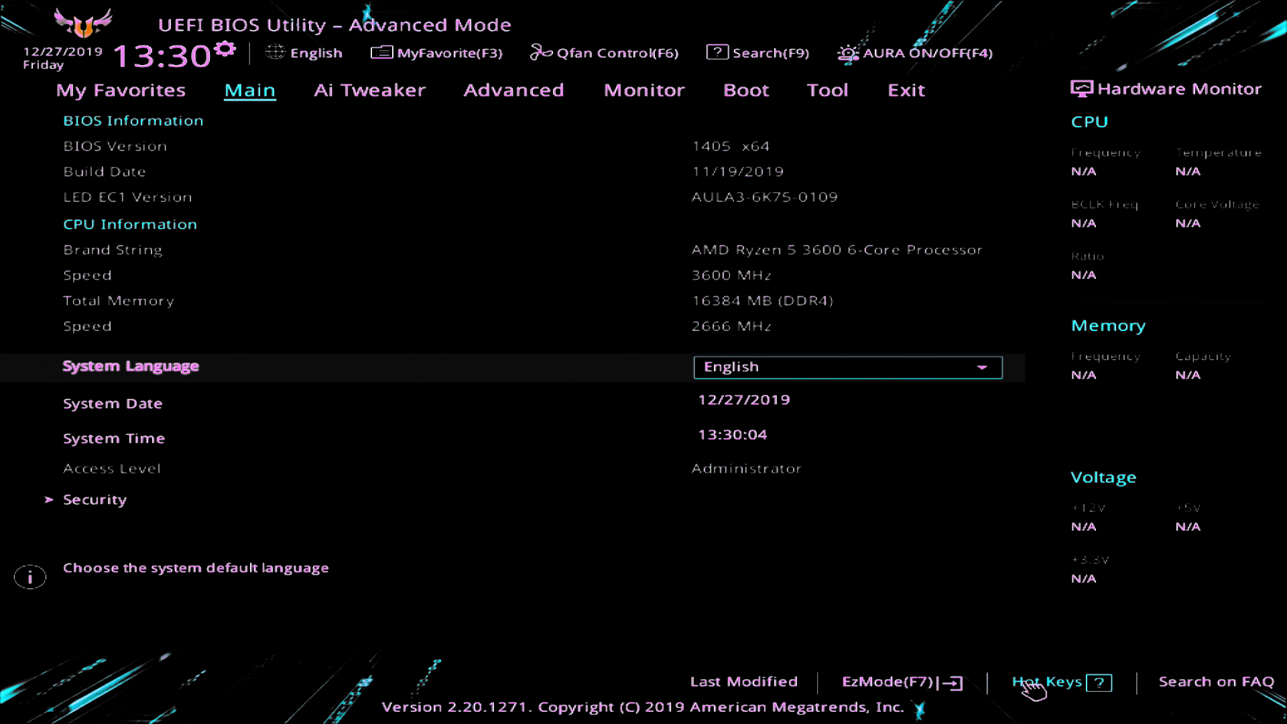
click(367, 87)
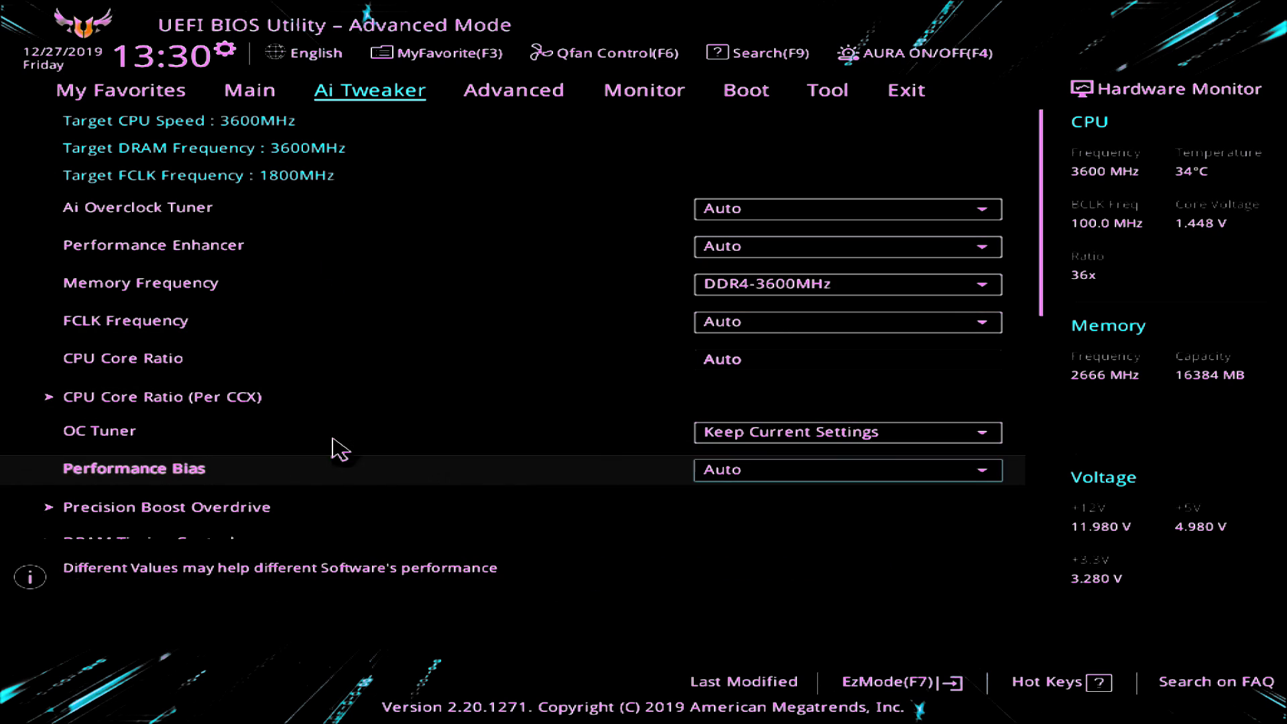
scroll(336, 445, down, 2)
scroll(341, 448, down, 6)
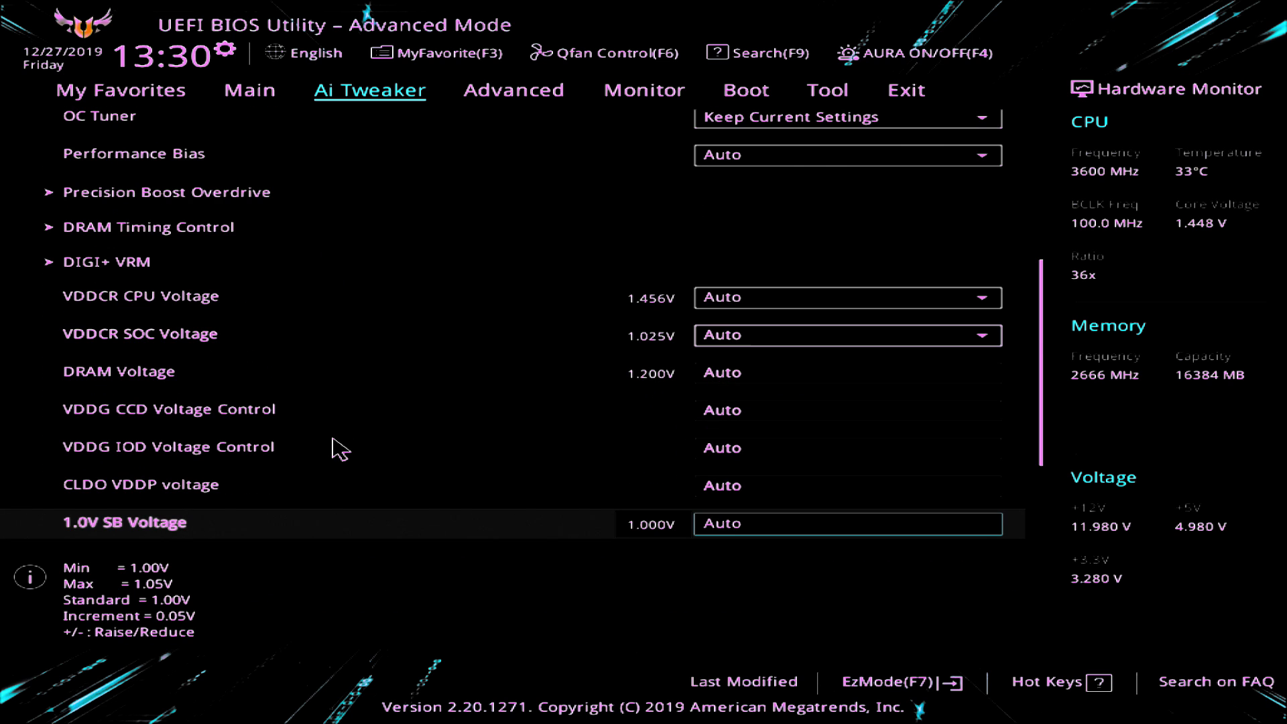
scroll(341, 449, down, 4)
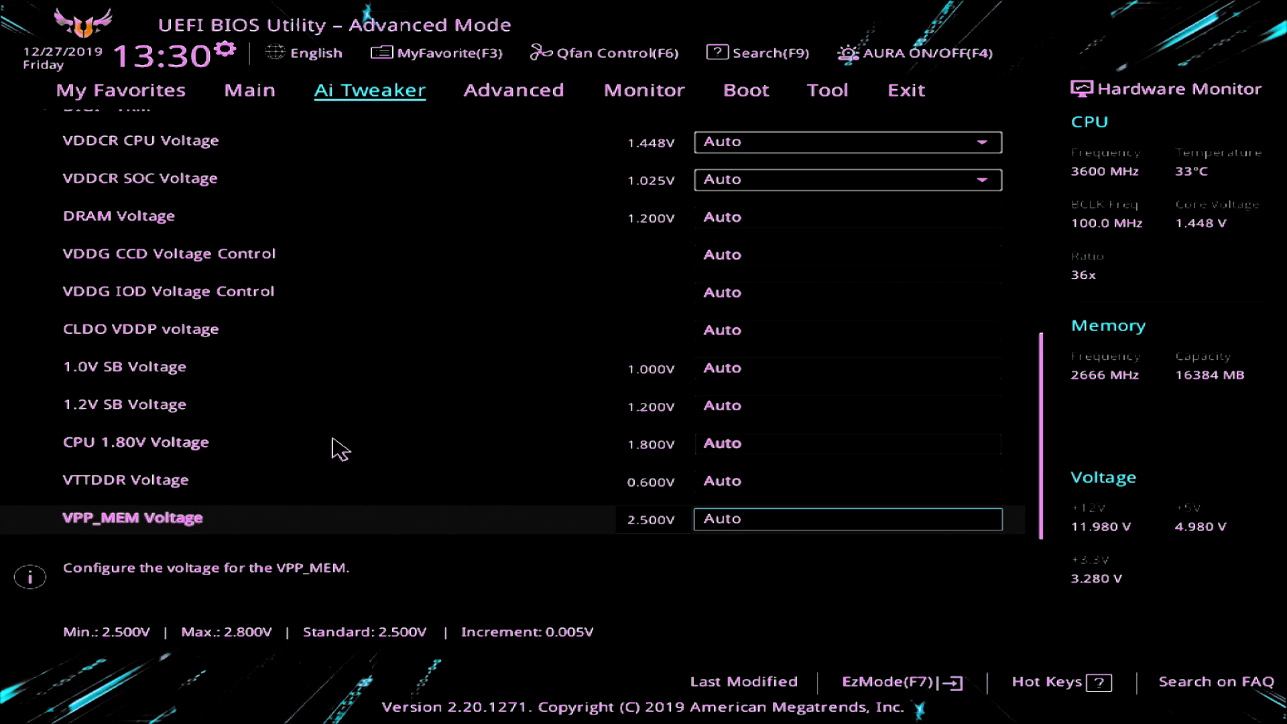
Step: Bring up the F10 Save & reset confirmation listing the reverted memory settings
key(F10)
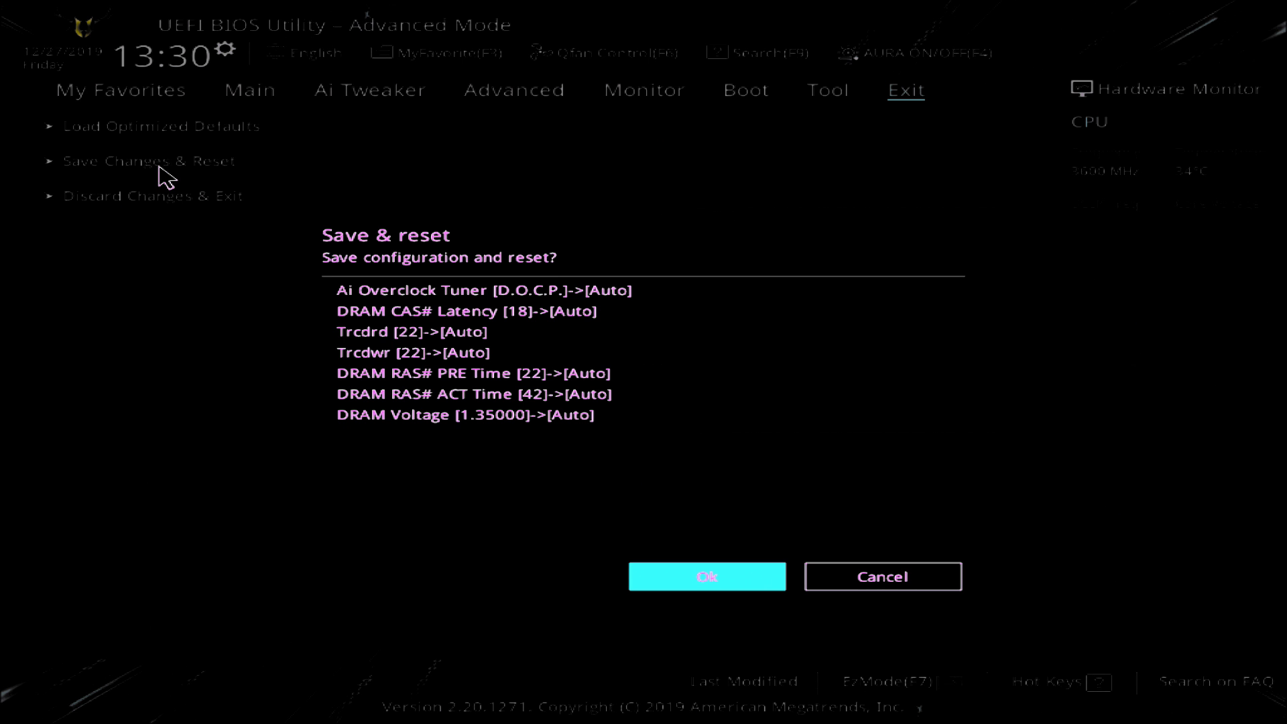